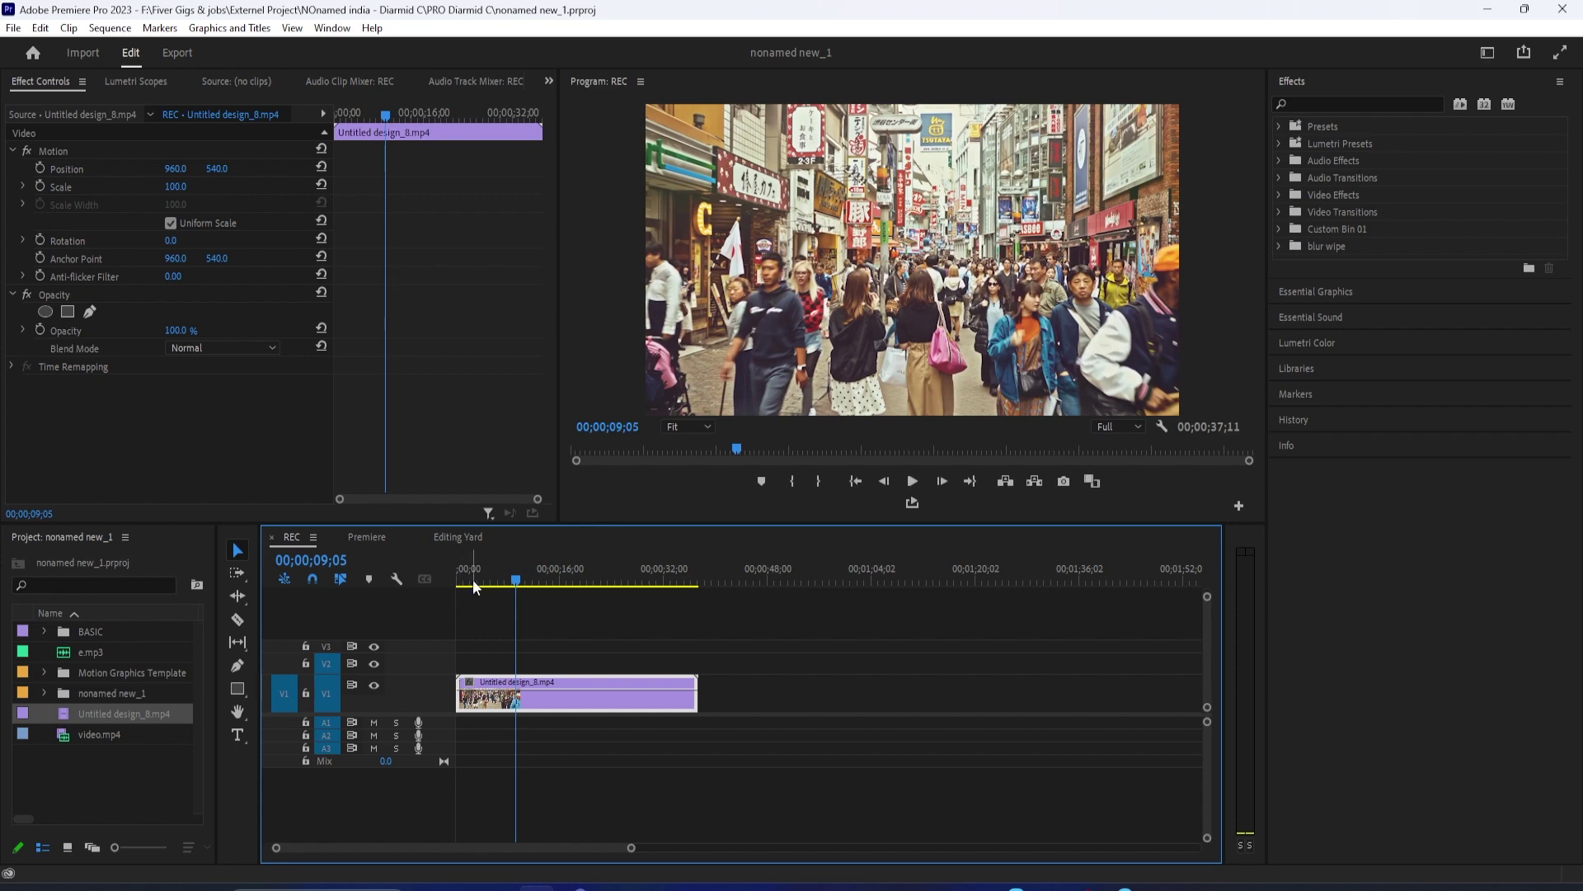
Step: Scrub through the street clip in the REC sequence and play part of it to review the original footage
left_click_drag(507, 581, 522, 440)
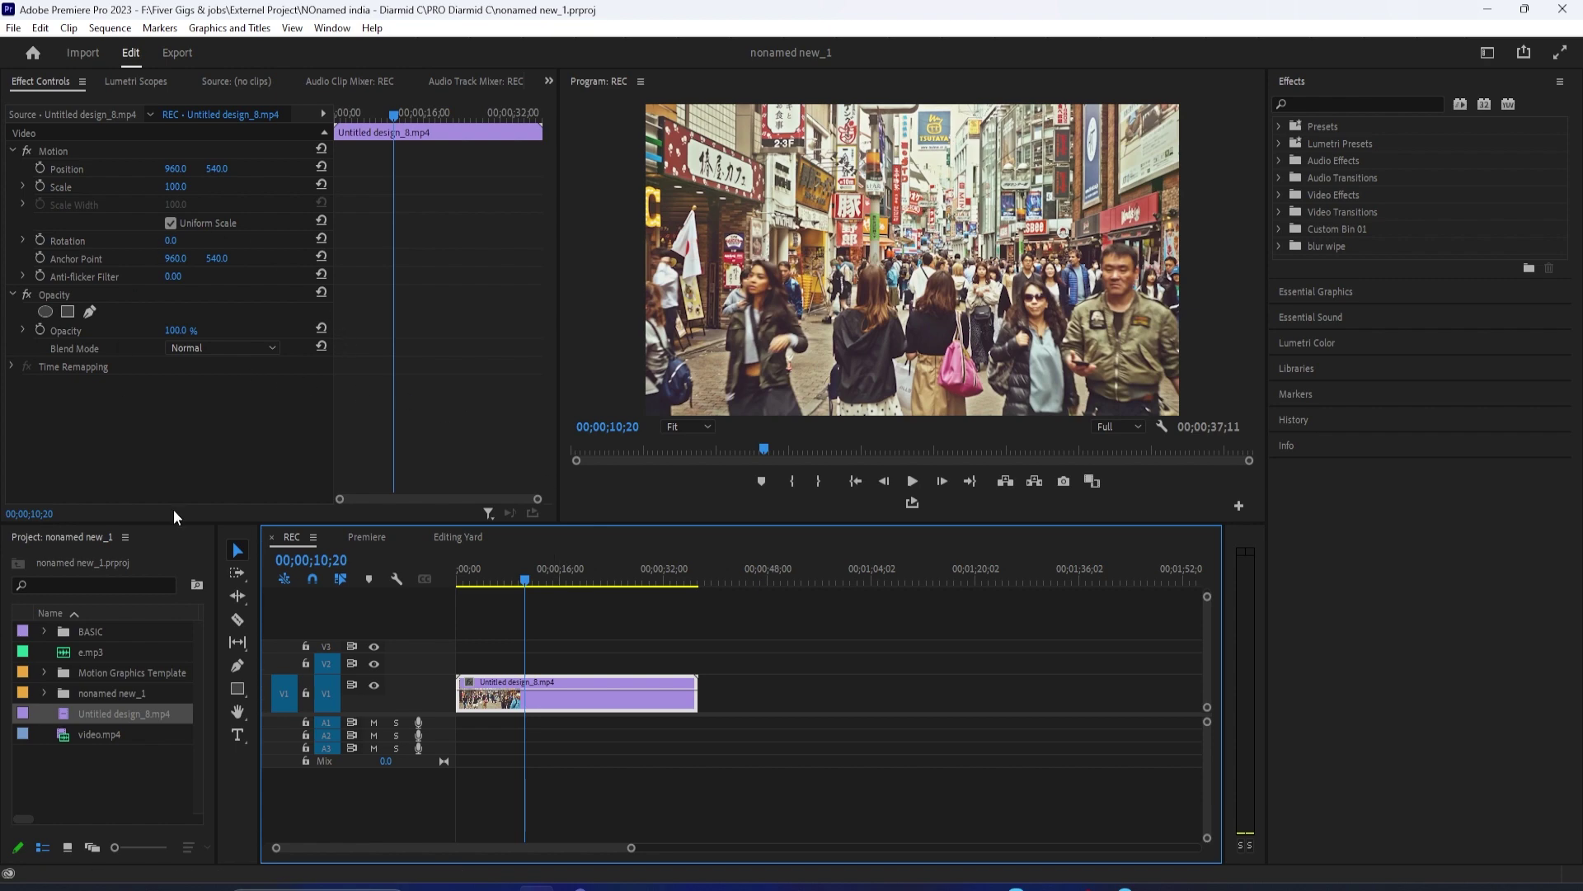
left_click_drag(527, 585, 651, 678)
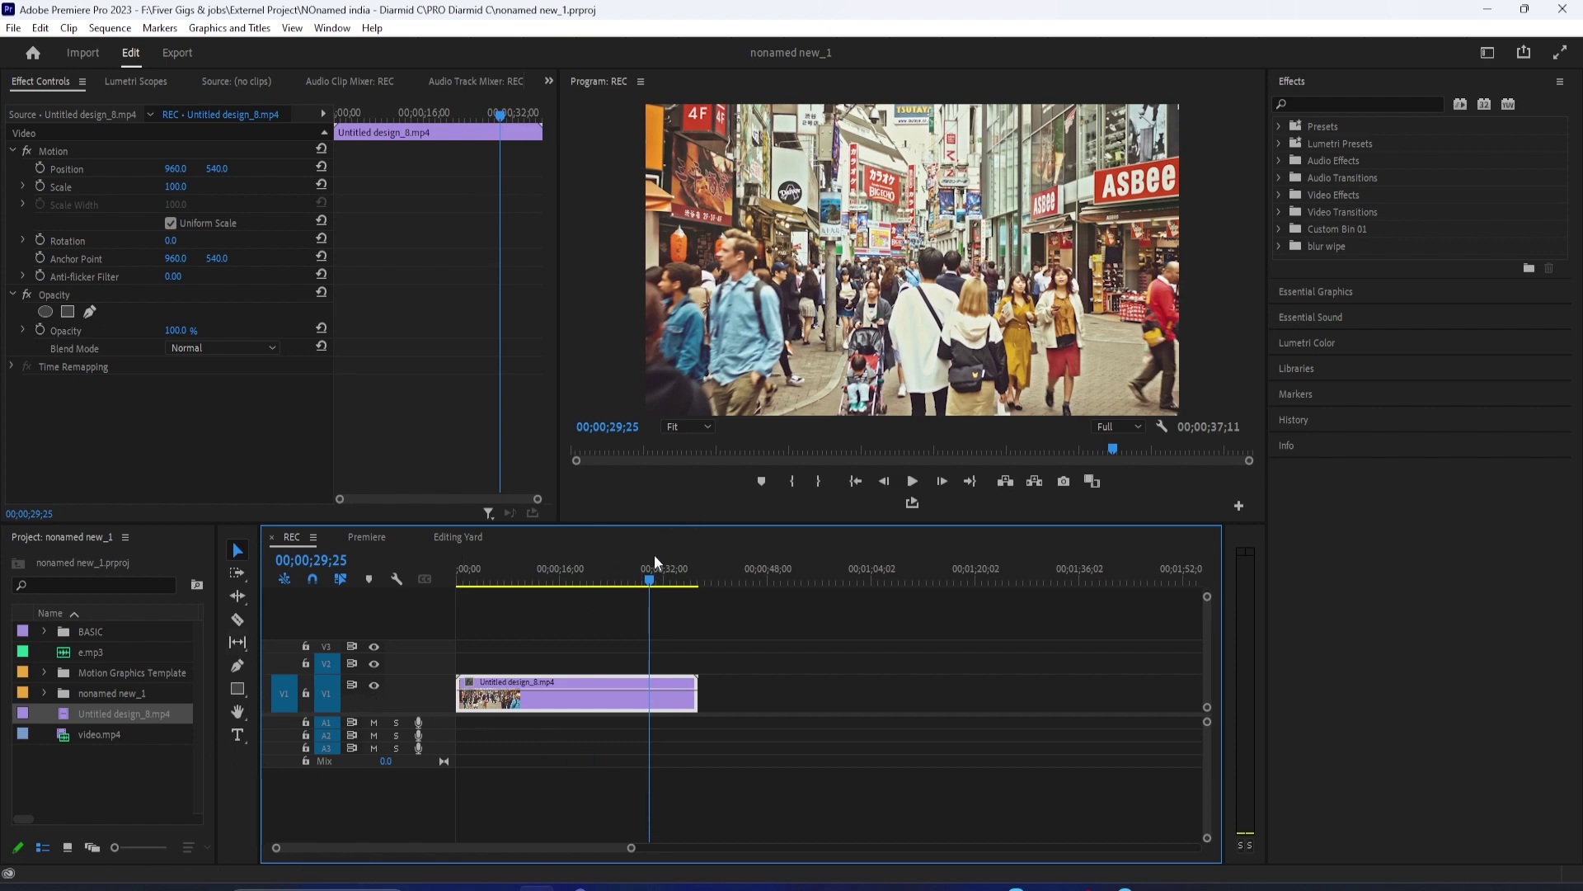
left_click(640, 582)
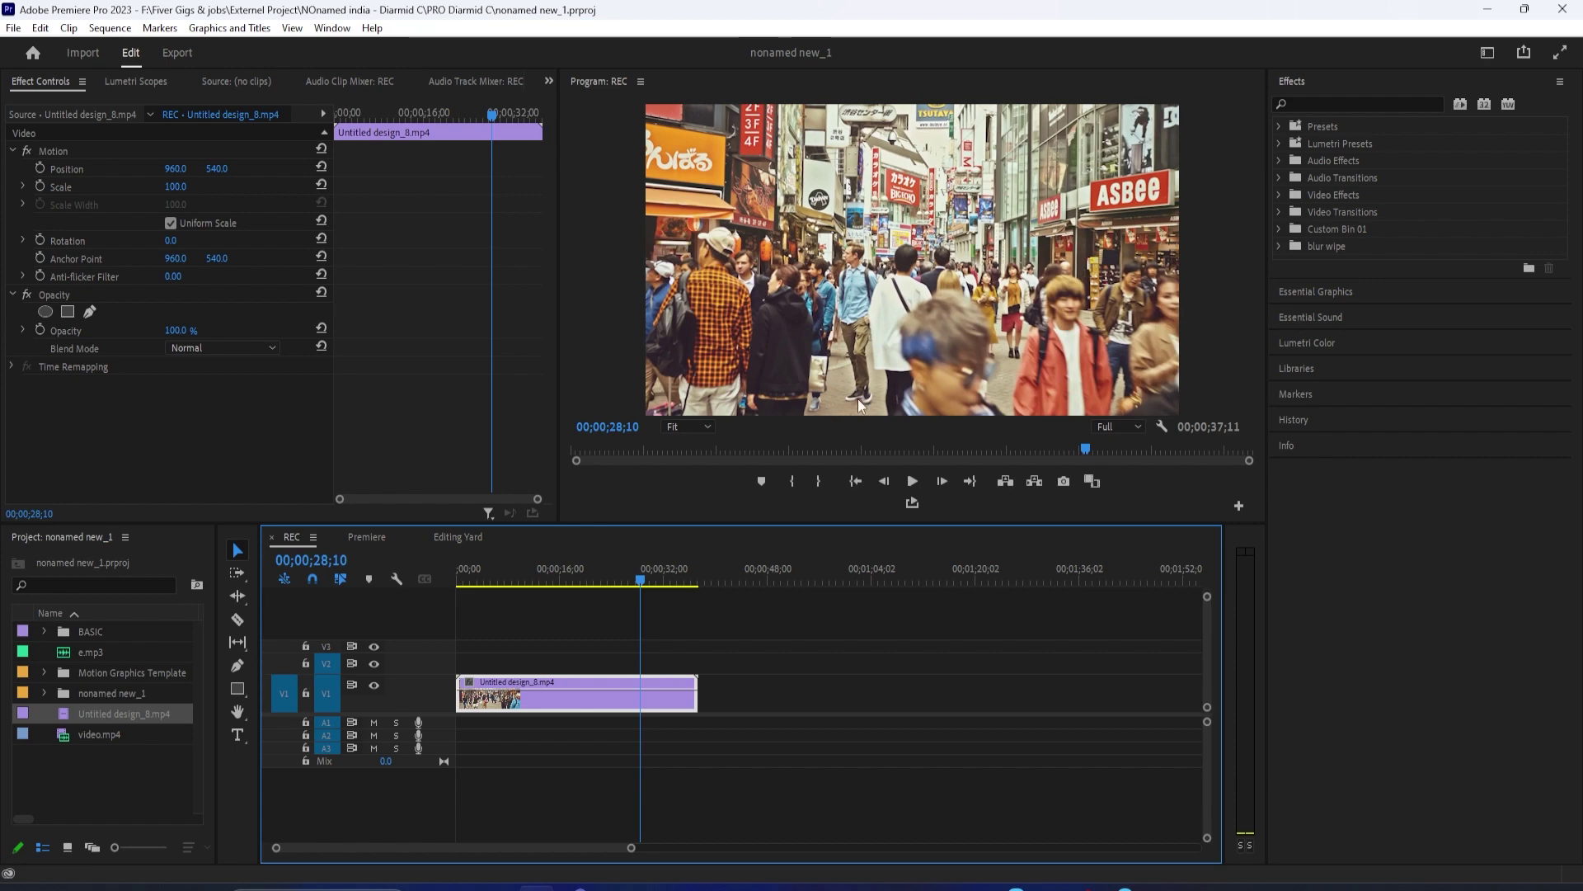
left_click(521, 583)
key("space")
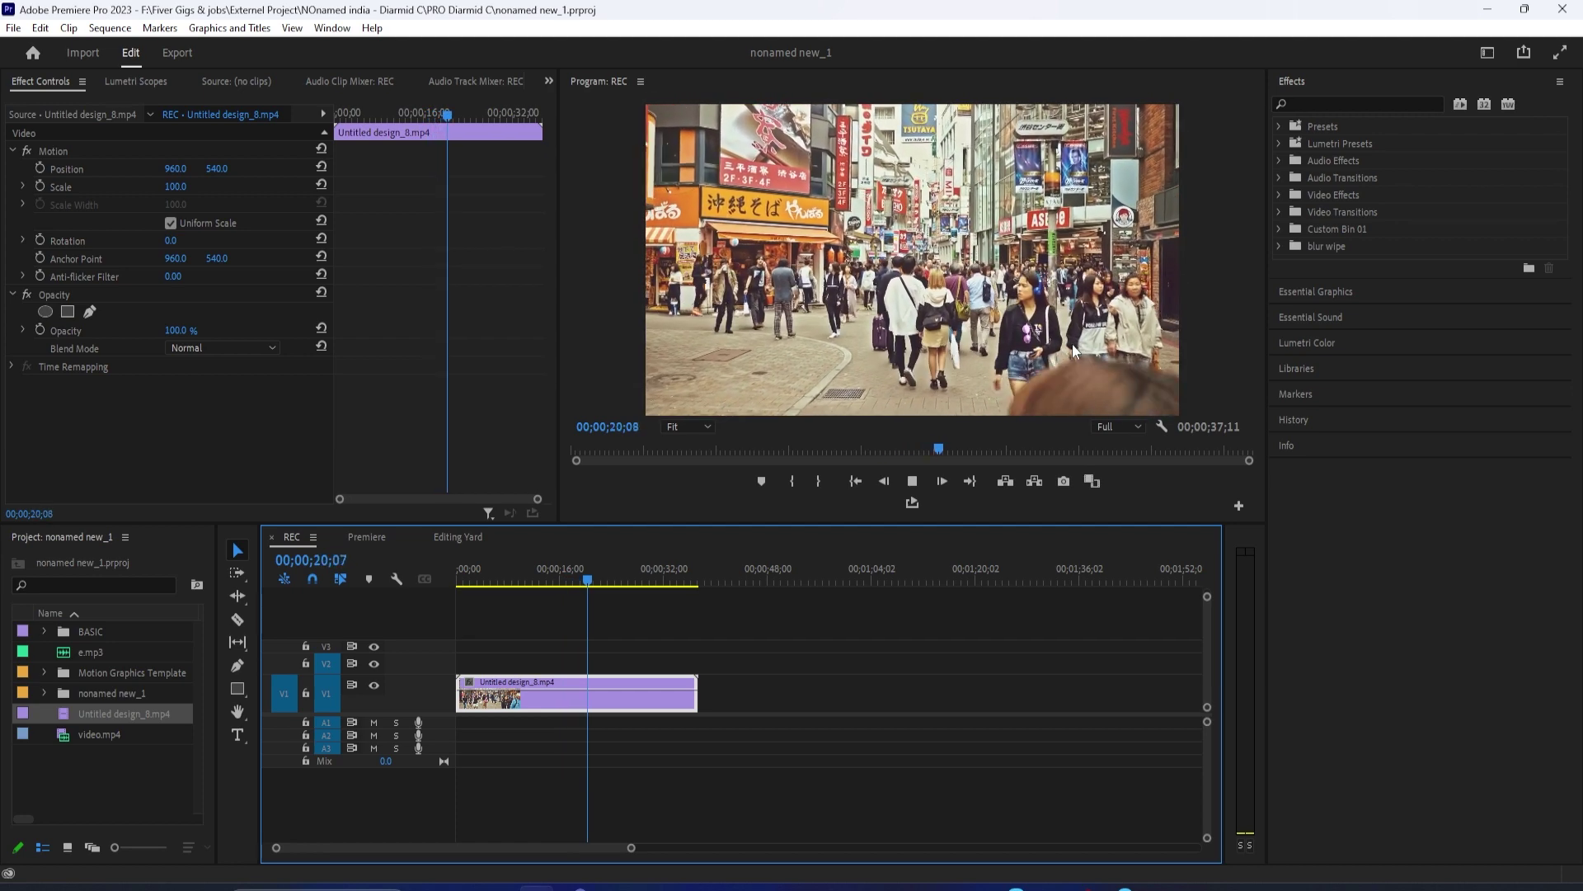
key("space")
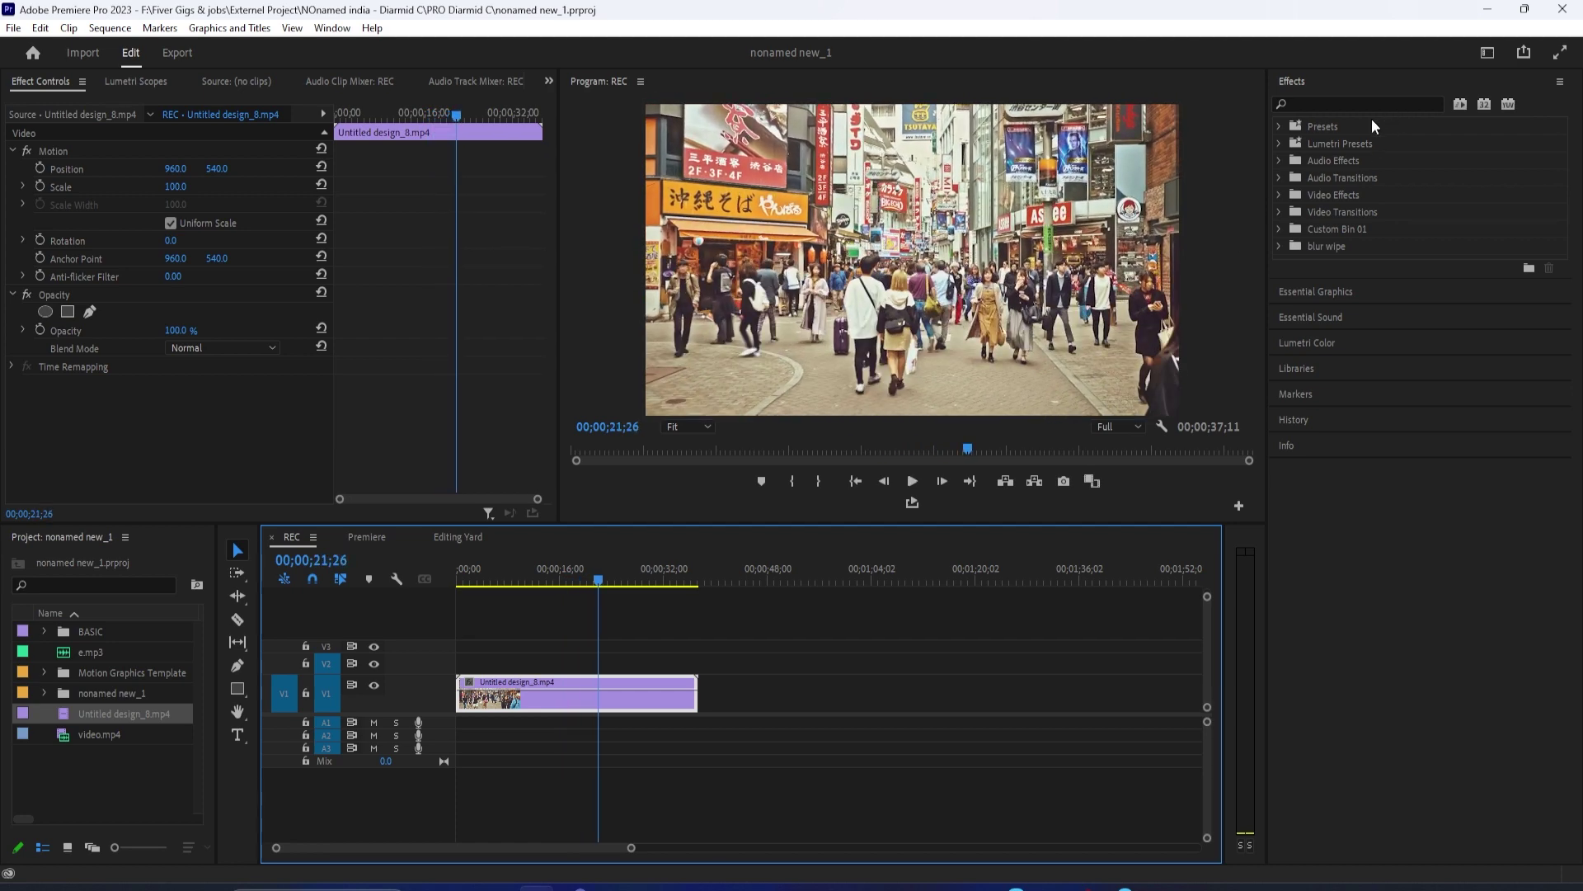
Step: Find the Posterize Time effect by searching for "poster" and apply it to the street clip on V1
left_click(1326, 104)
type("p")
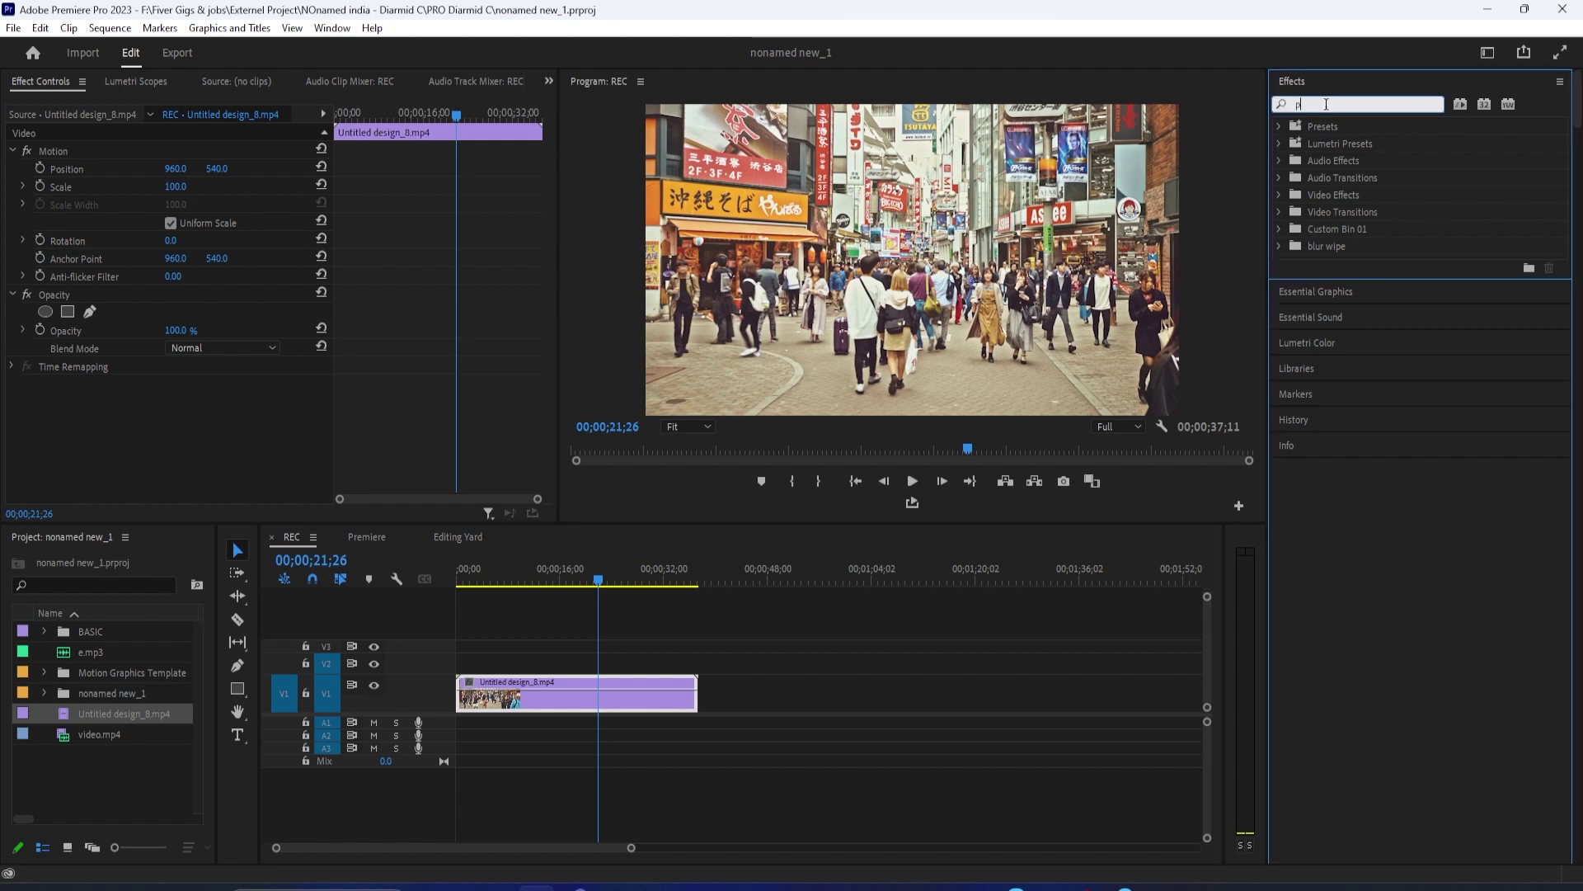
type("oster")
left_click_drag(1359, 265, 556, 690)
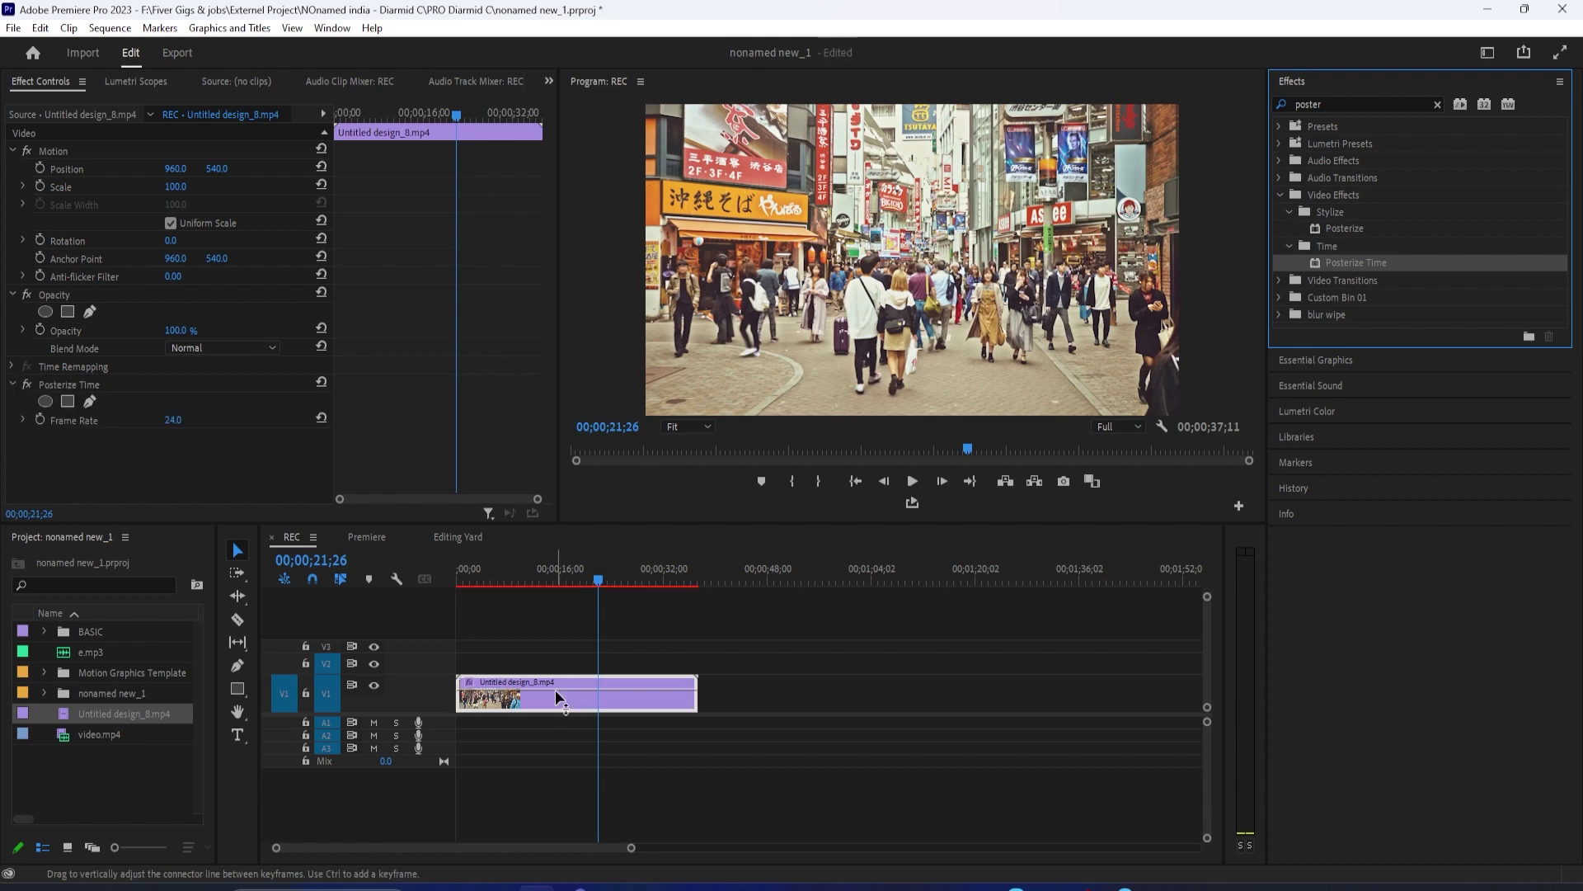
Step: Set the clip's Posterize Time frame rate to 1
left_click_drag(592, 578, 556, 597)
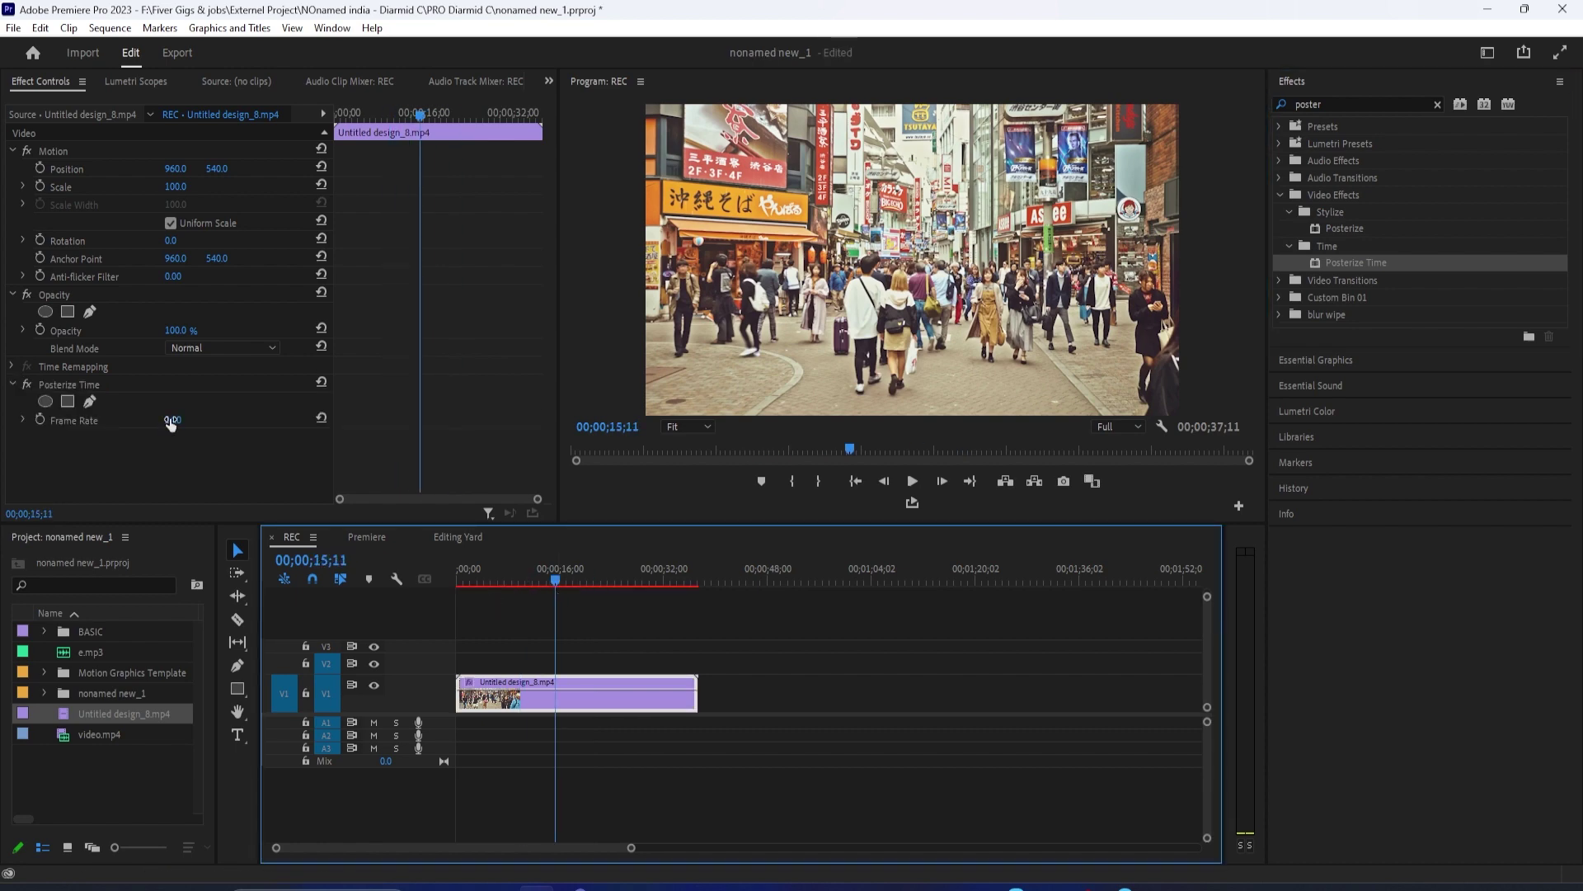
left_click_drag(552, 574, 505, 594)
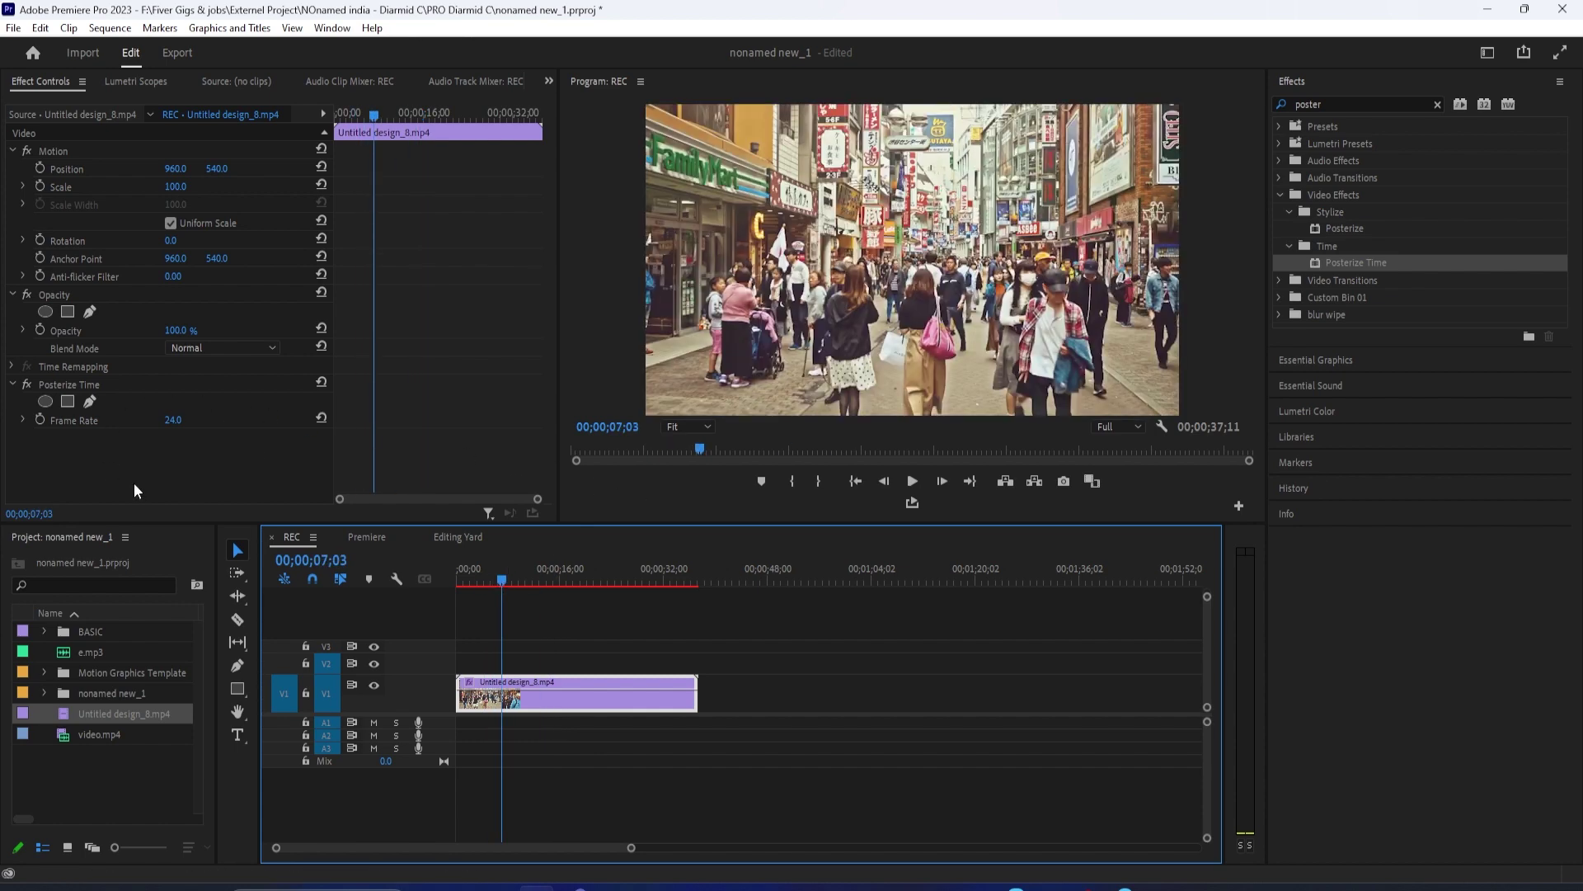
left_click(173, 421)
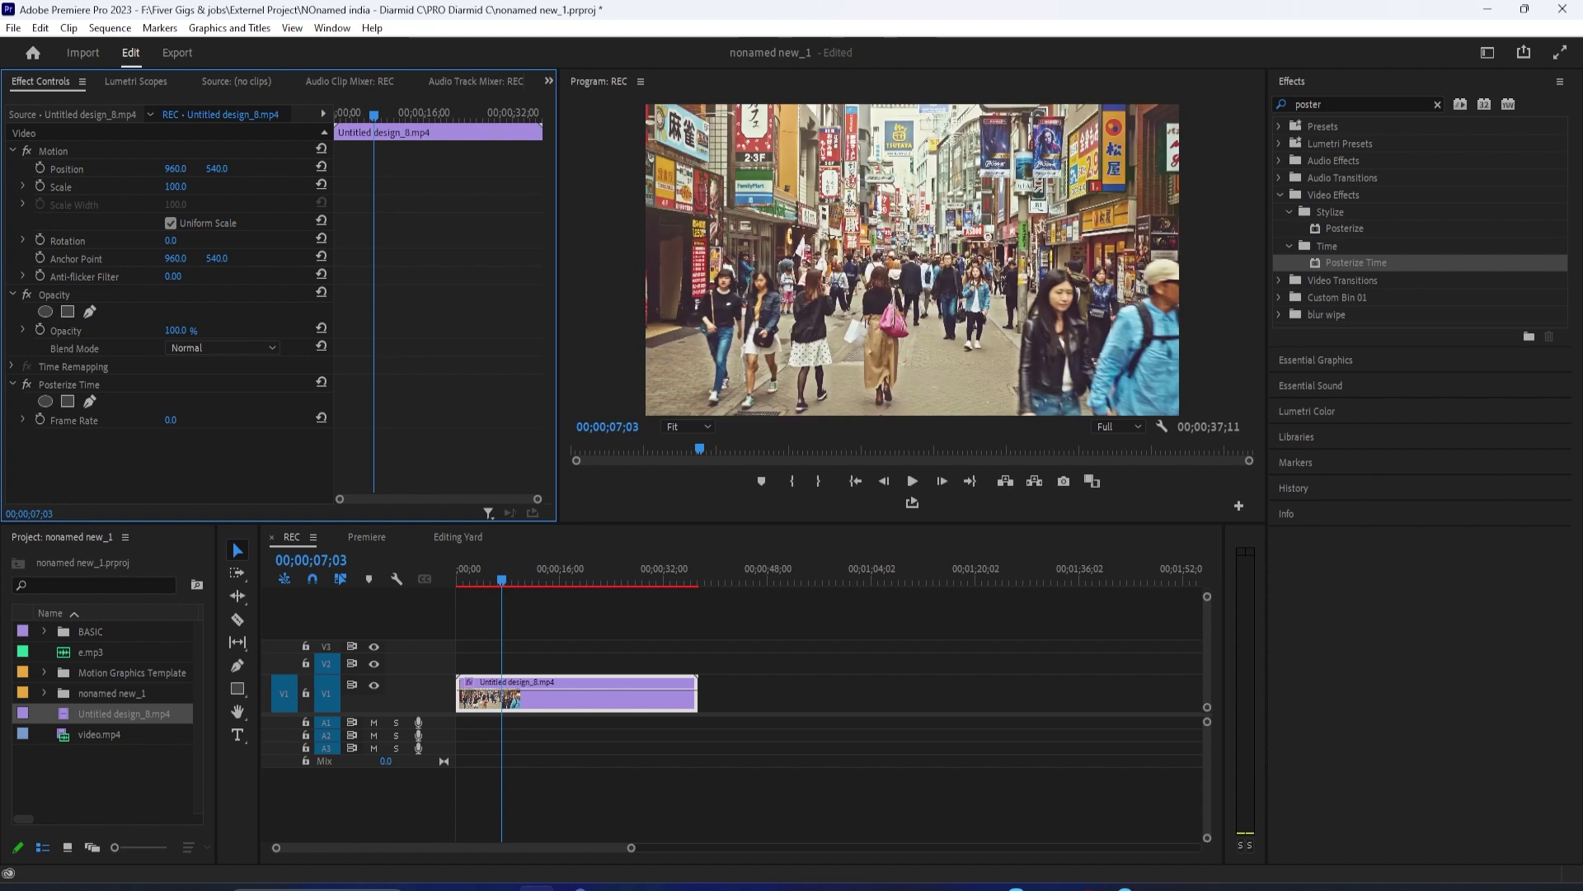
left_click(176, 422)
type("1")
key("Return")
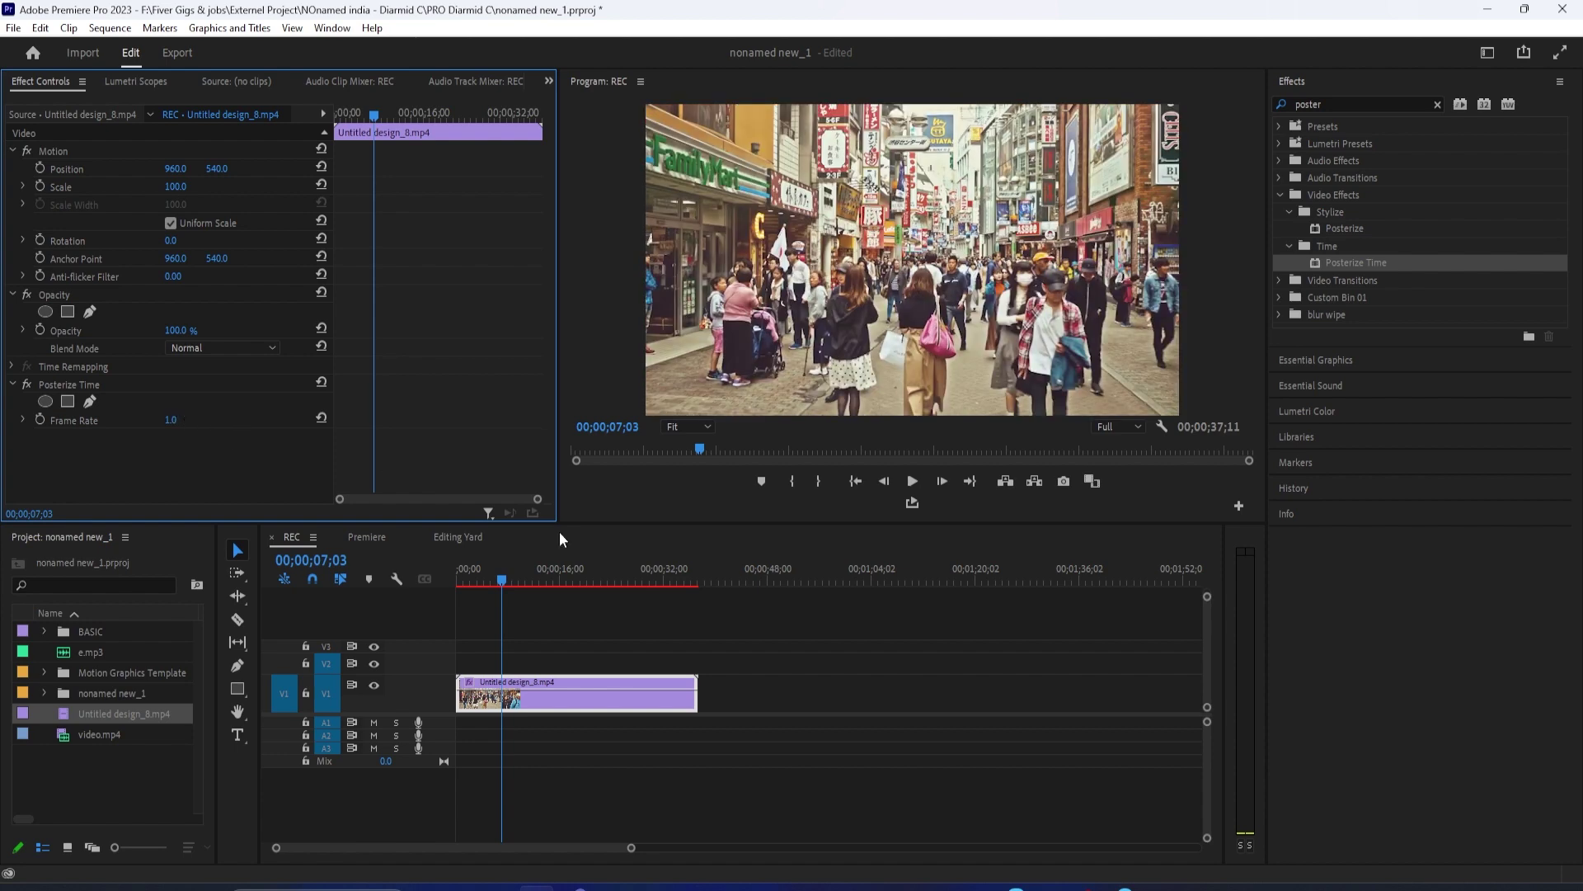
Step: Play the sequence from the beginning to review the Posterize Time effect on the clip
left_click(413, 601)
key("Home")
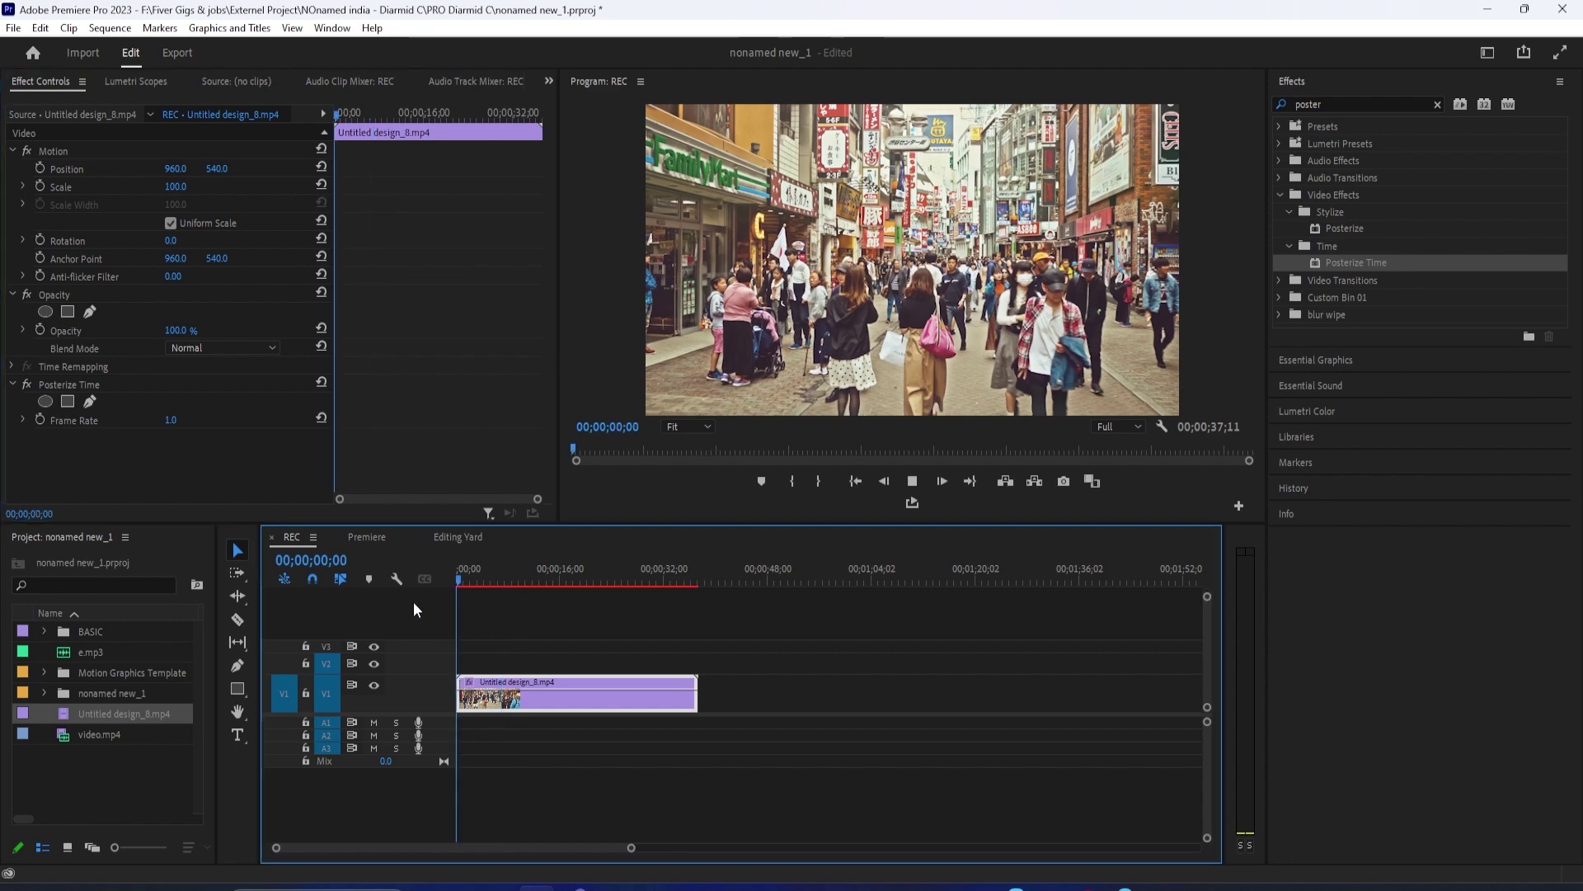
key("space")
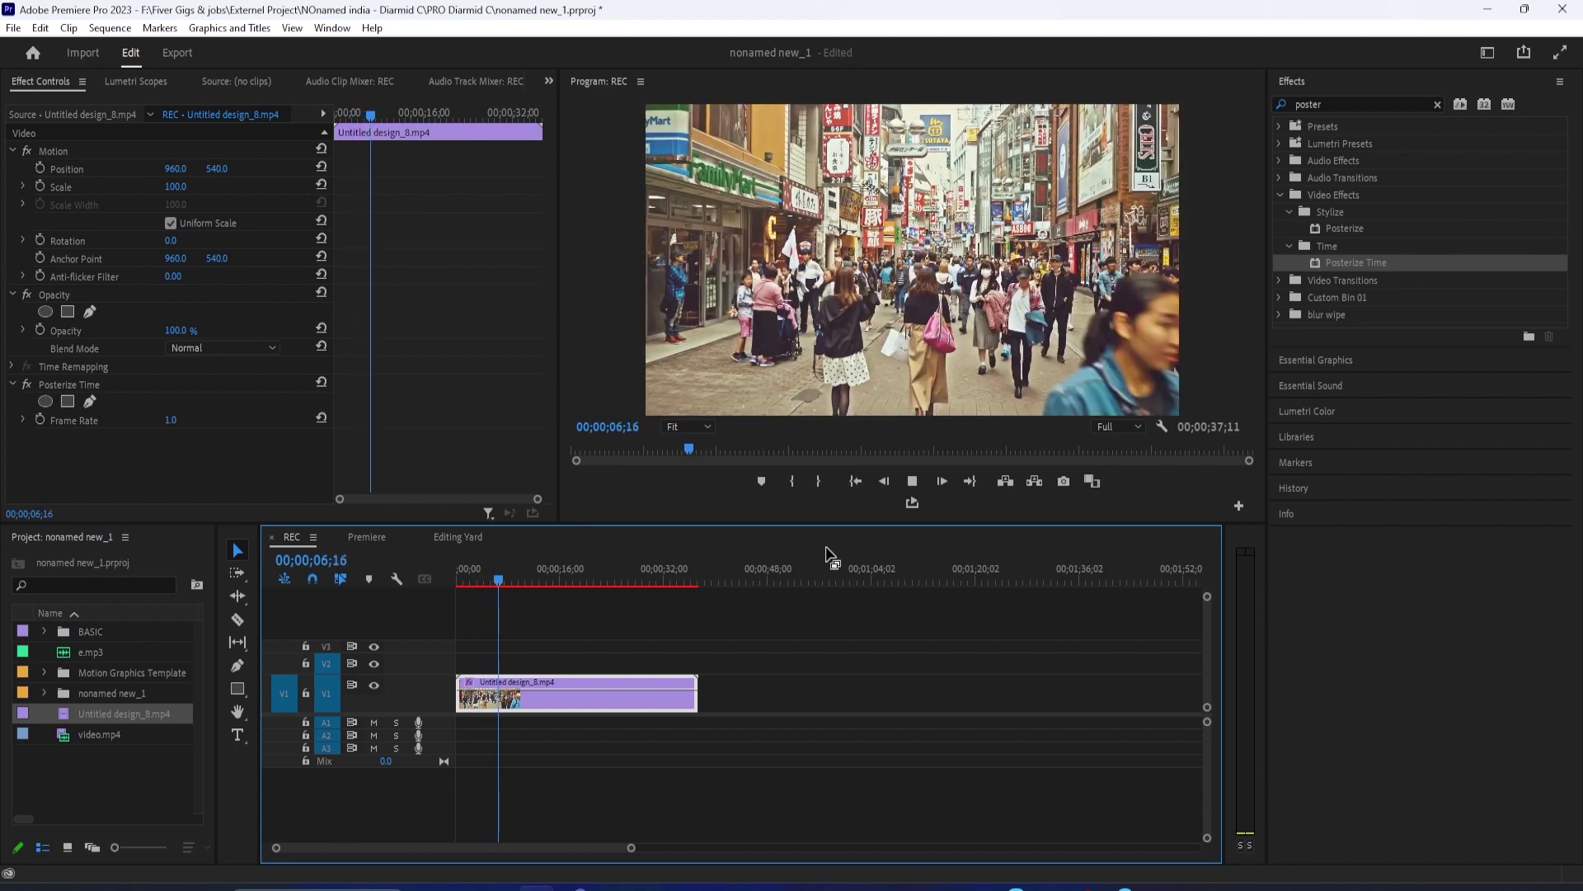
key("space")
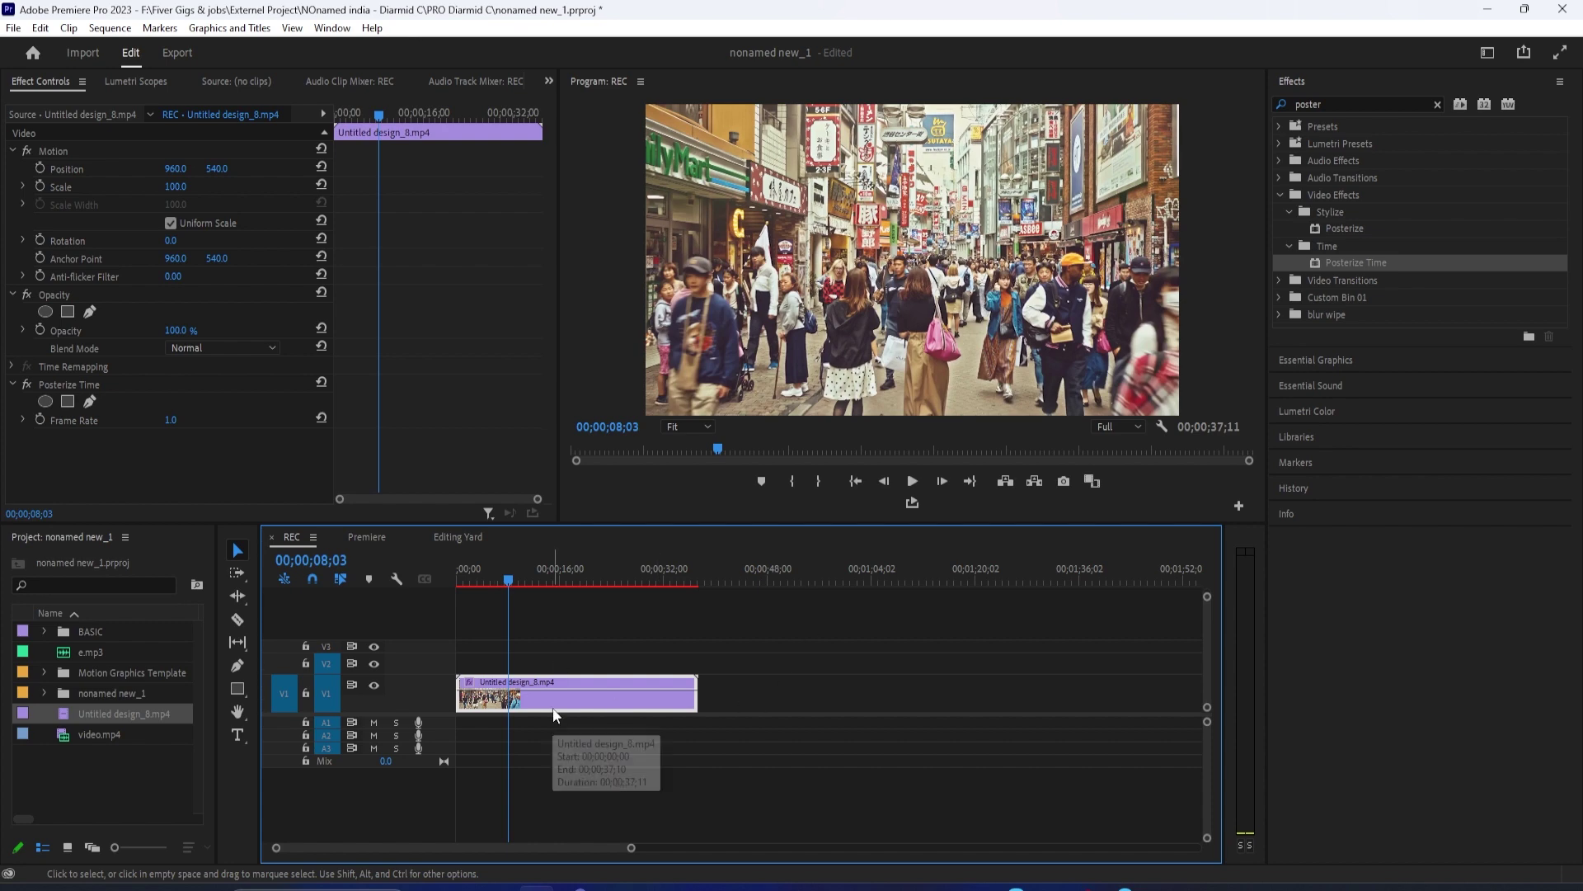
mouse_move(507, 581)
left_mouse_down()
mouse_move(541, 588)
mouse_move(524, 597)
left_mouse_up()
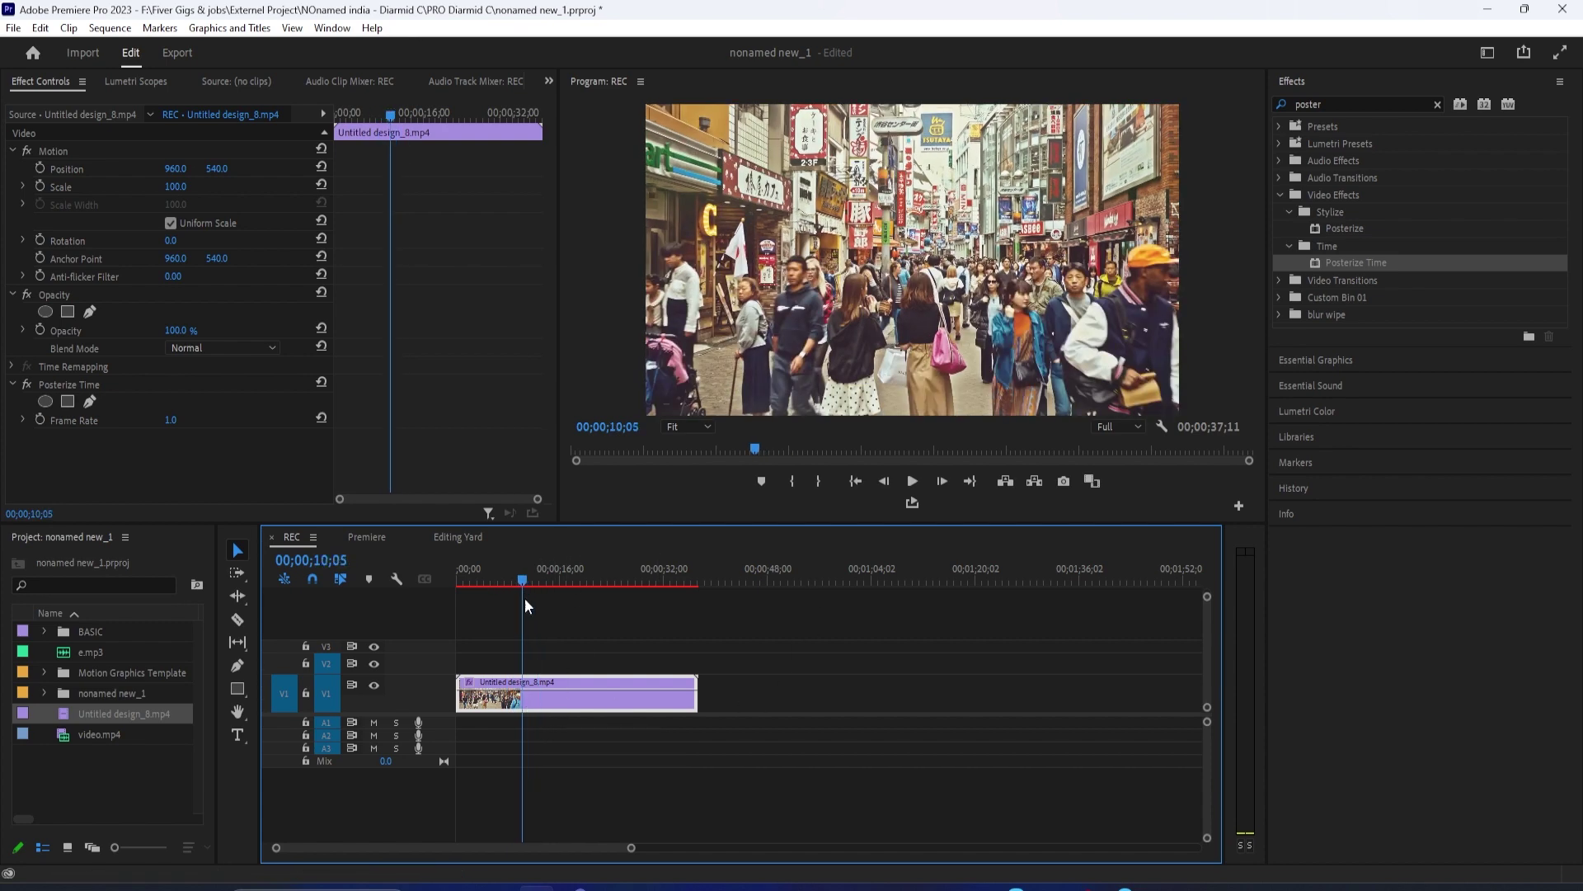
Step: Set the street clip's speed to 800%
right_click(583, 709)
left_click(621, 540)
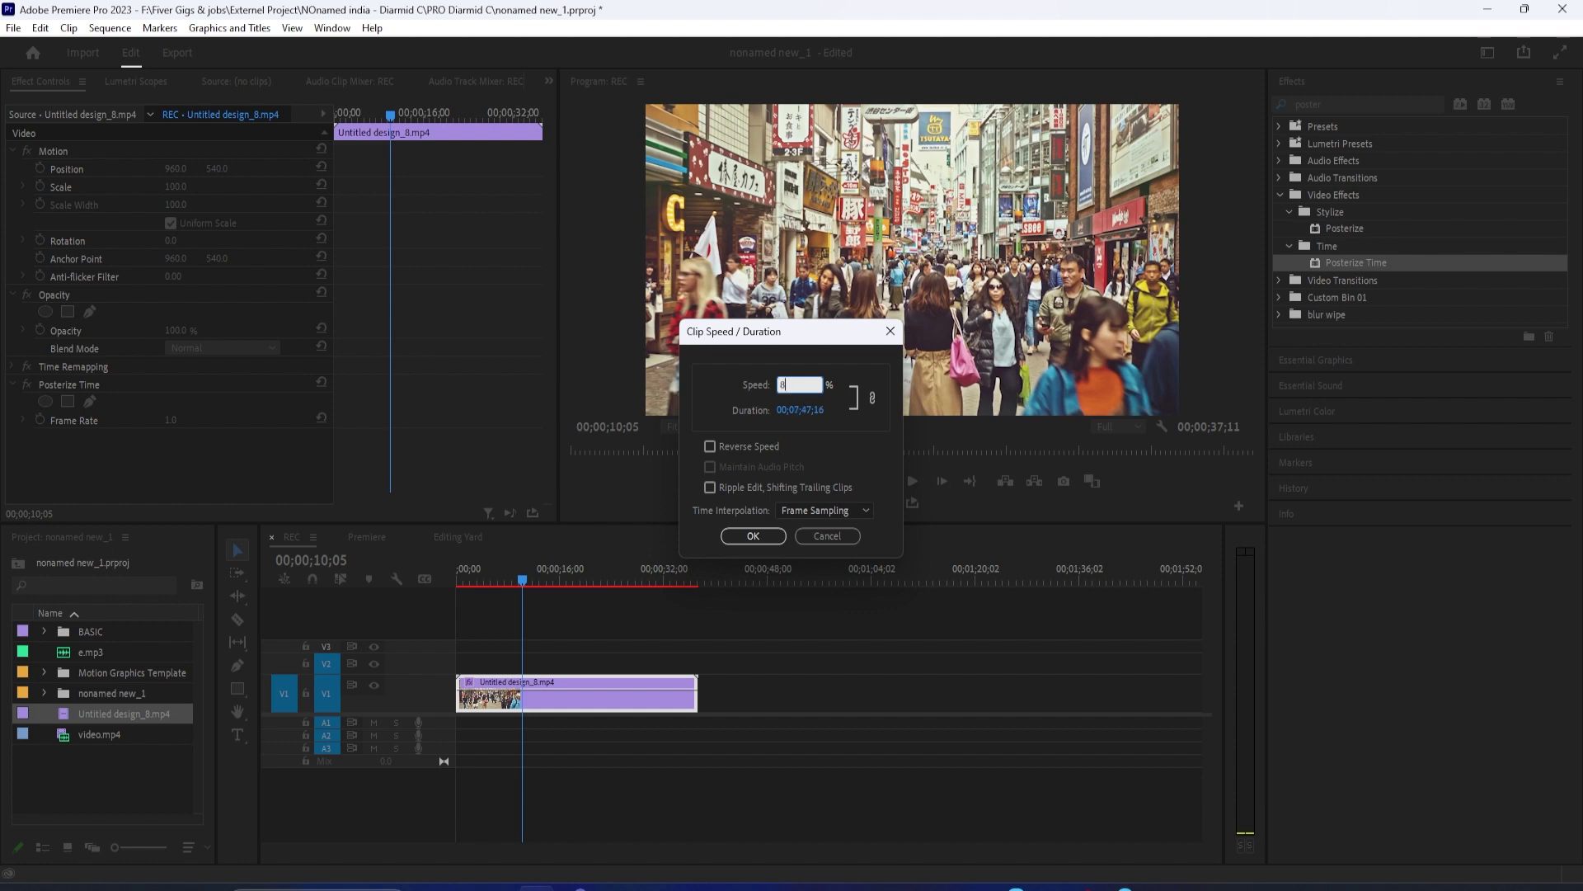
type("800")
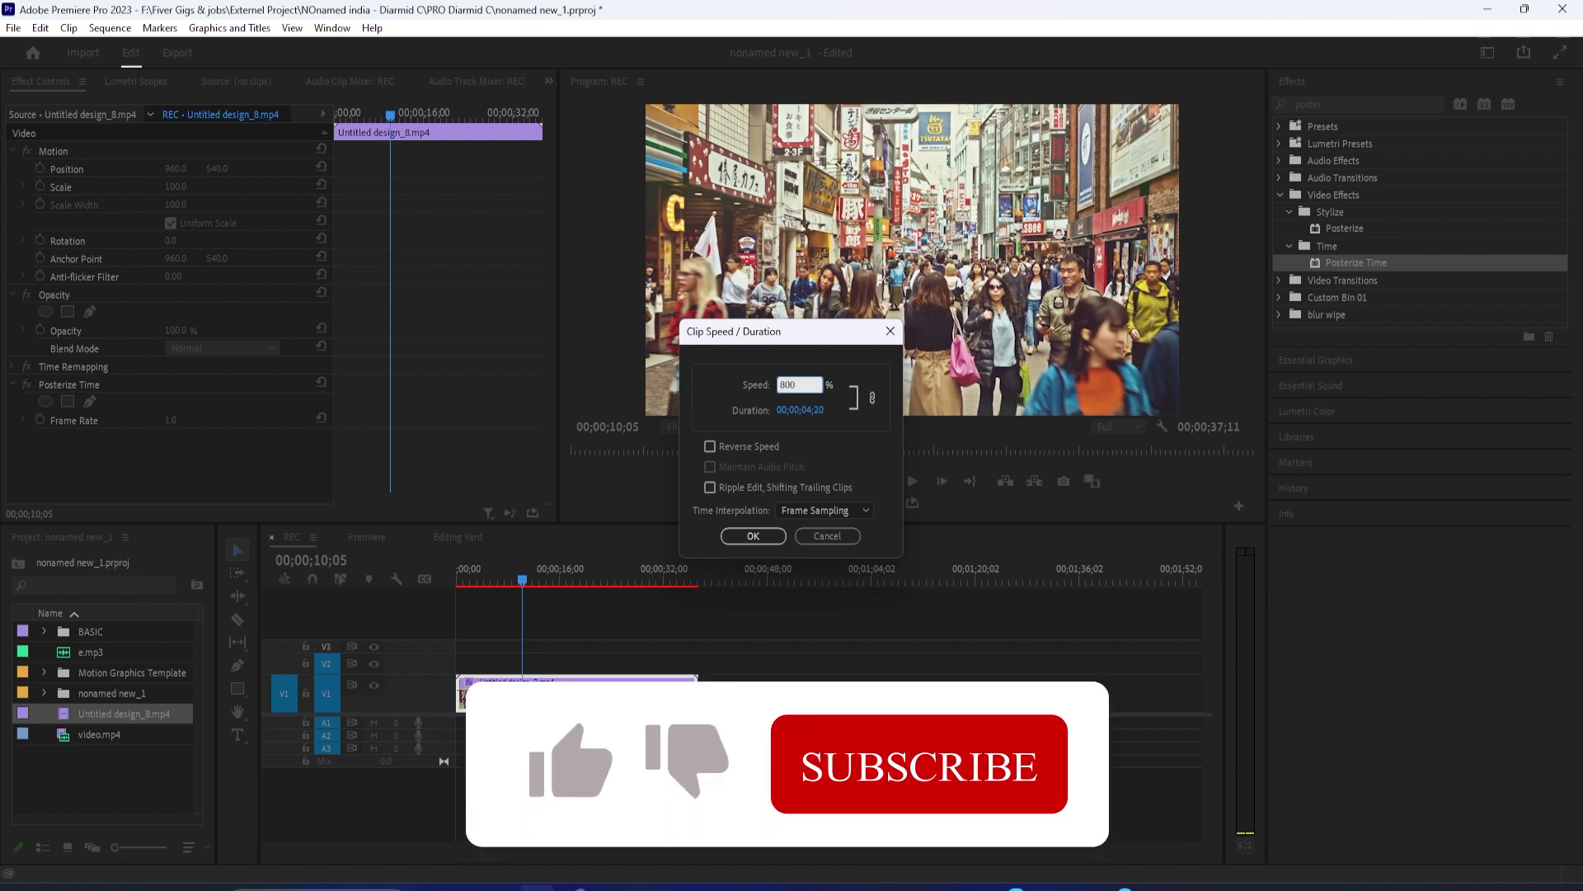
double_click(776, 384)
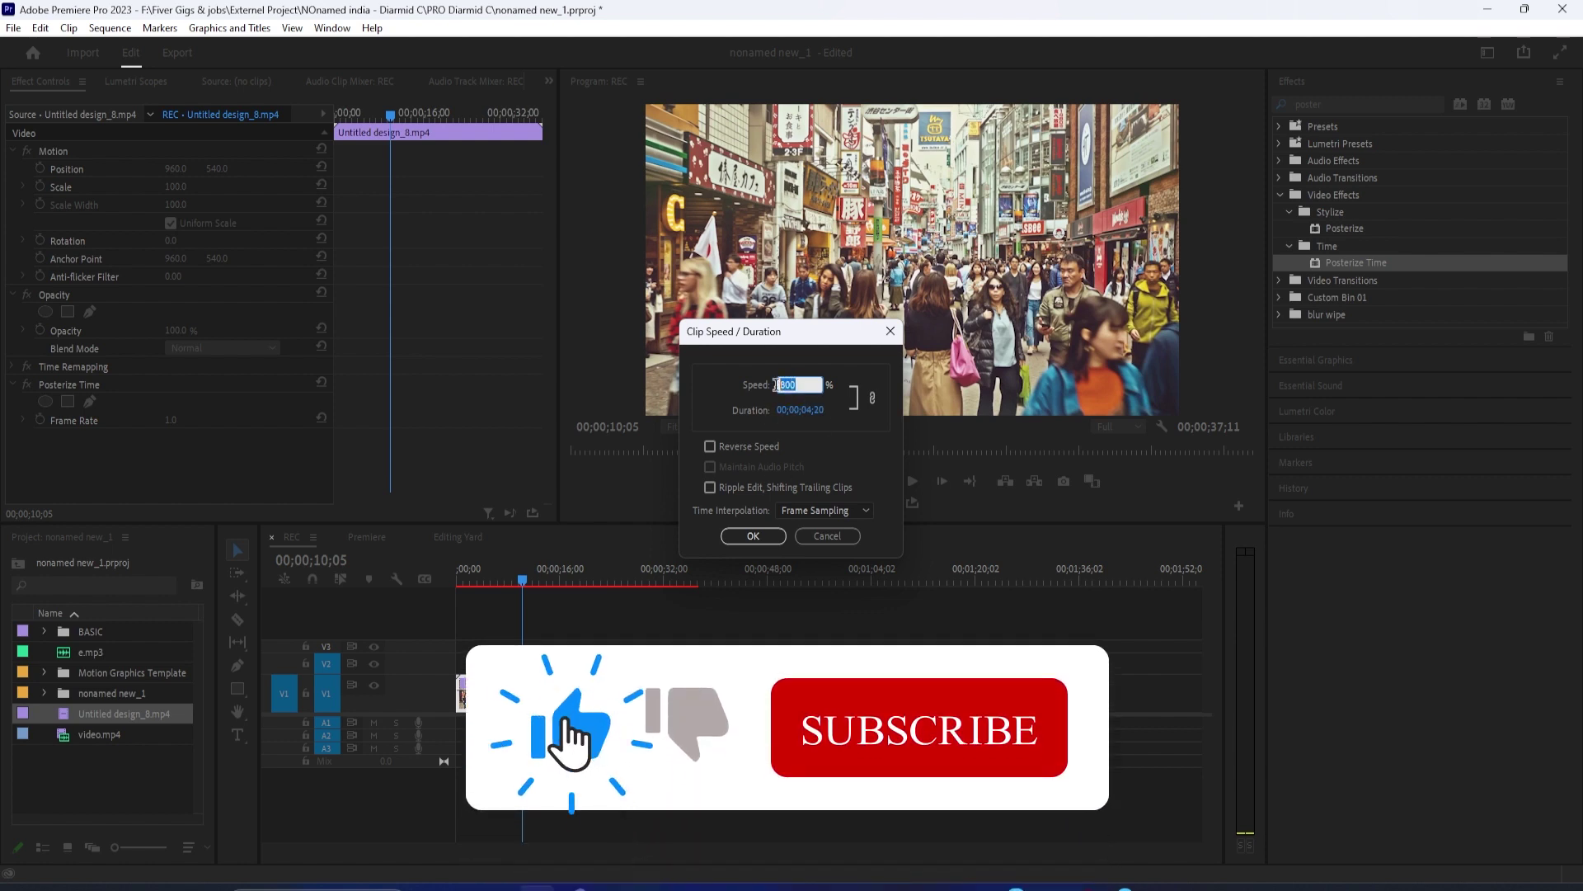
left_click(756, 536)
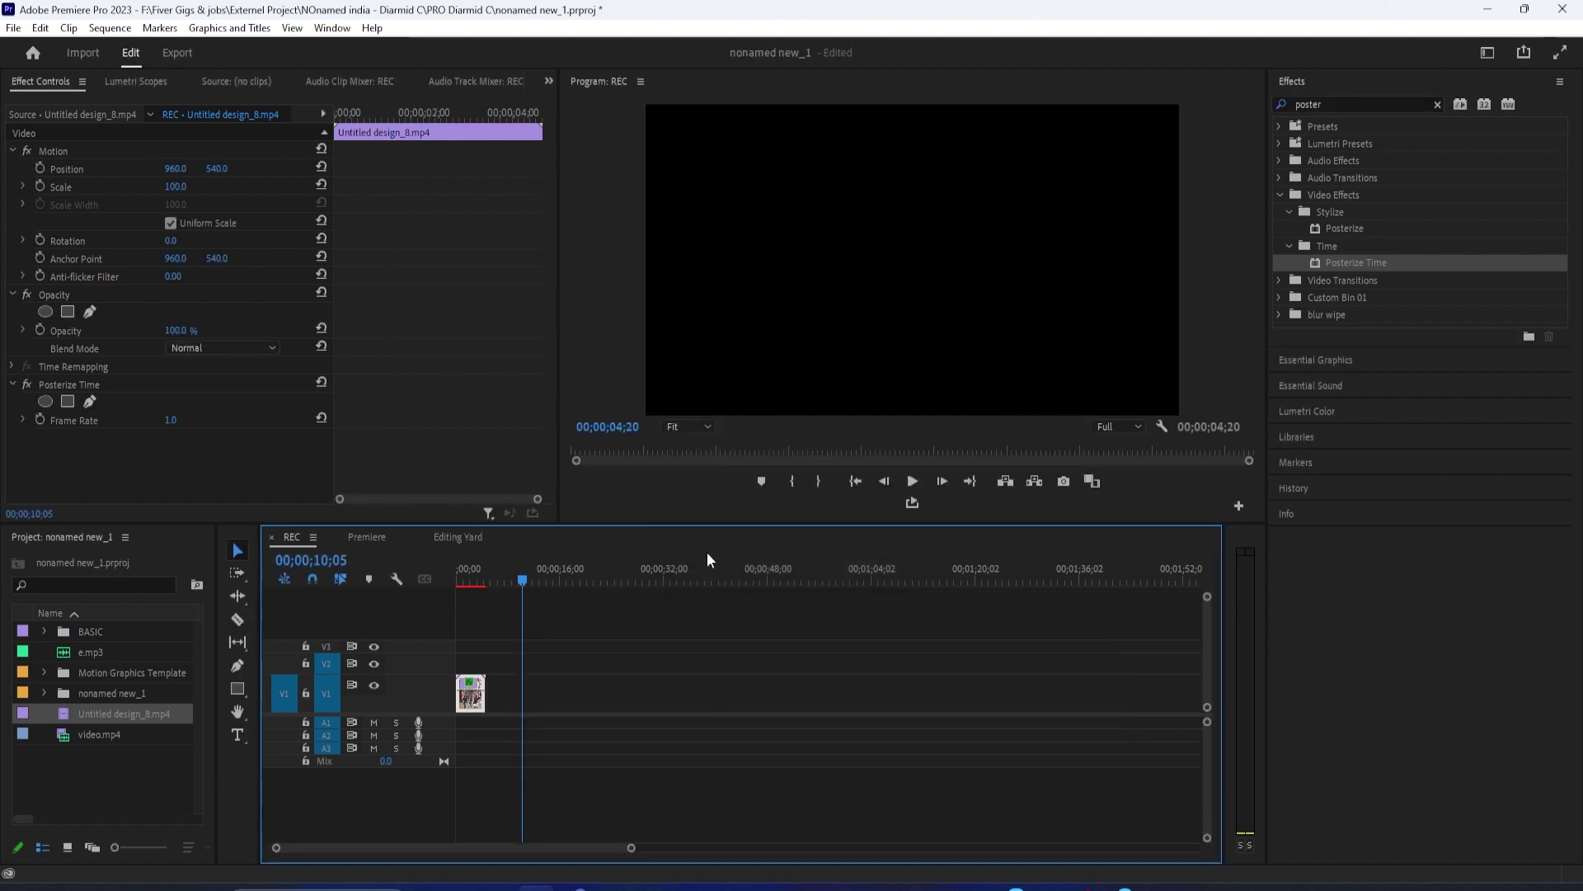
Step: Play the sped-up clip from the beginning and render the sequence preview
key("Home")
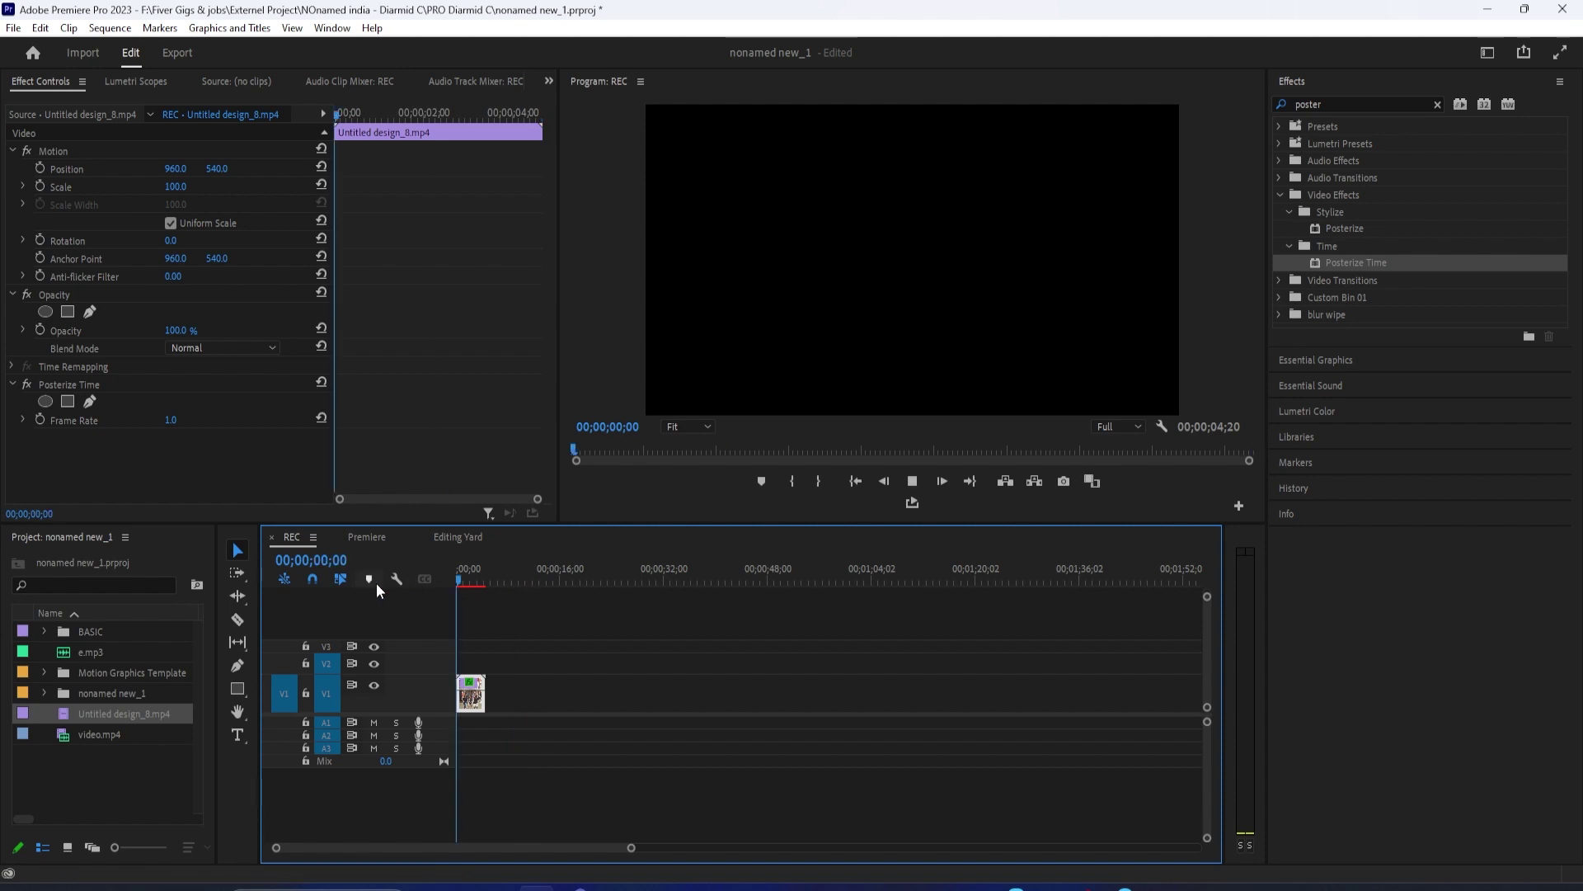
key("space")
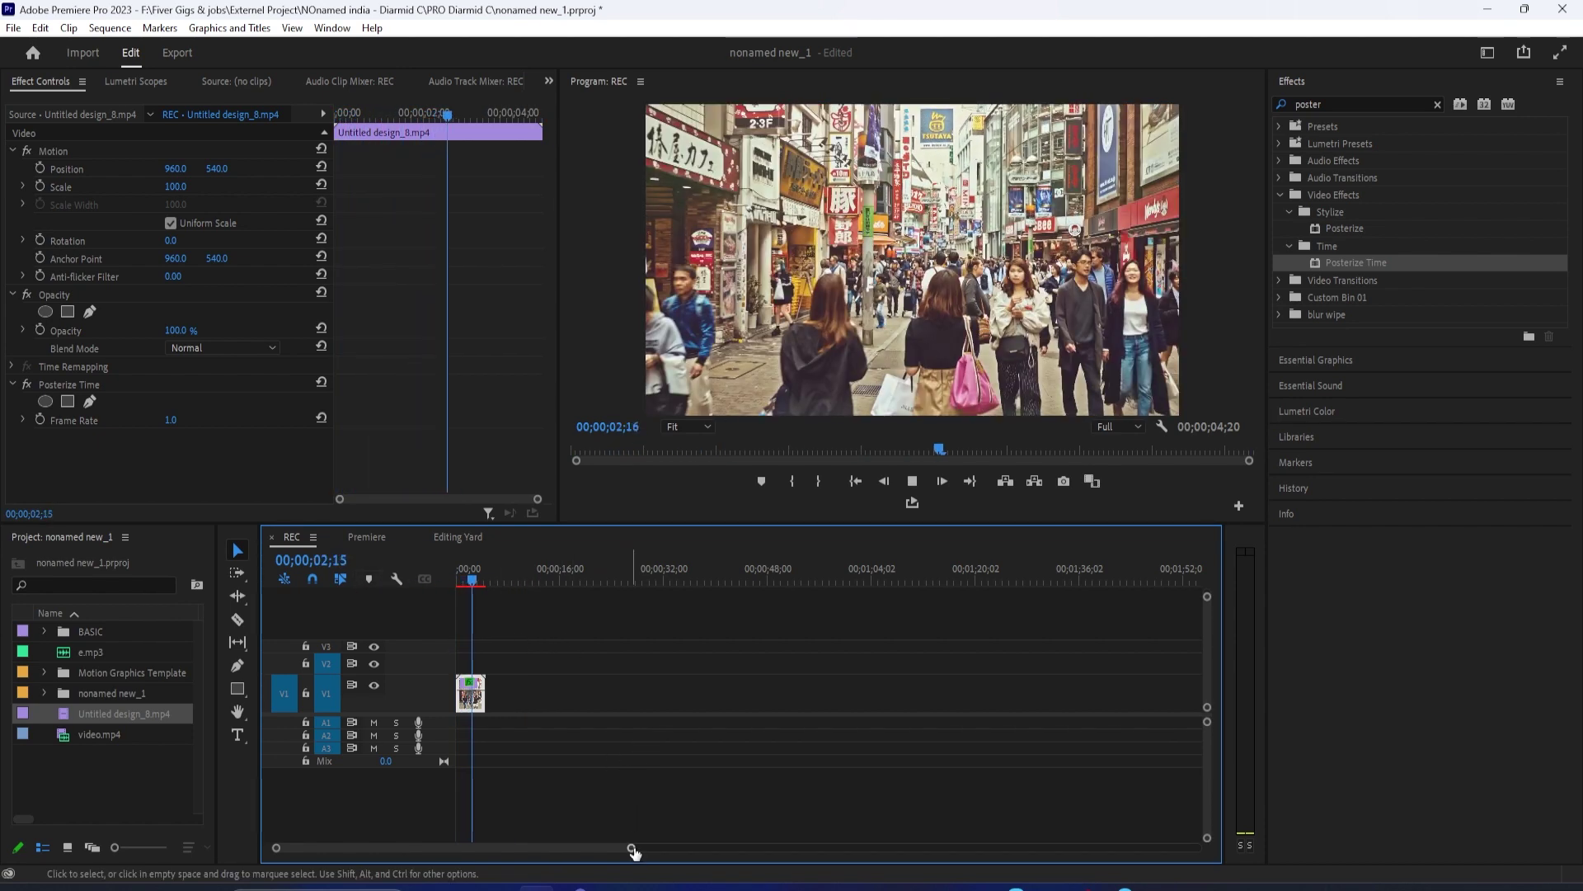
left_click_drag(631, 847, 528, 850)
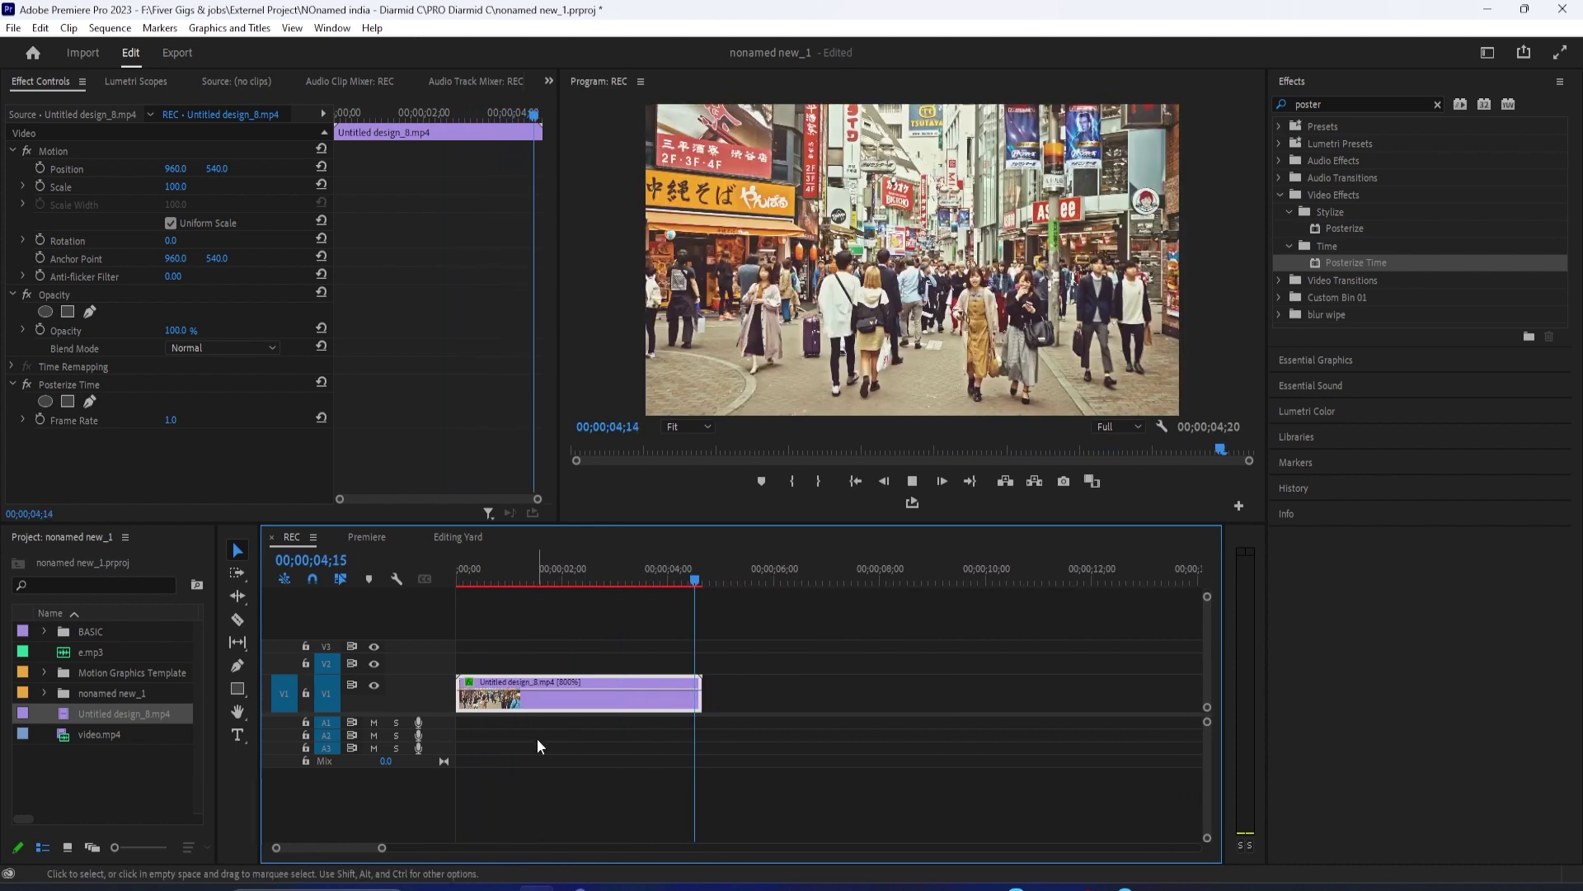
left_click(557, 579)
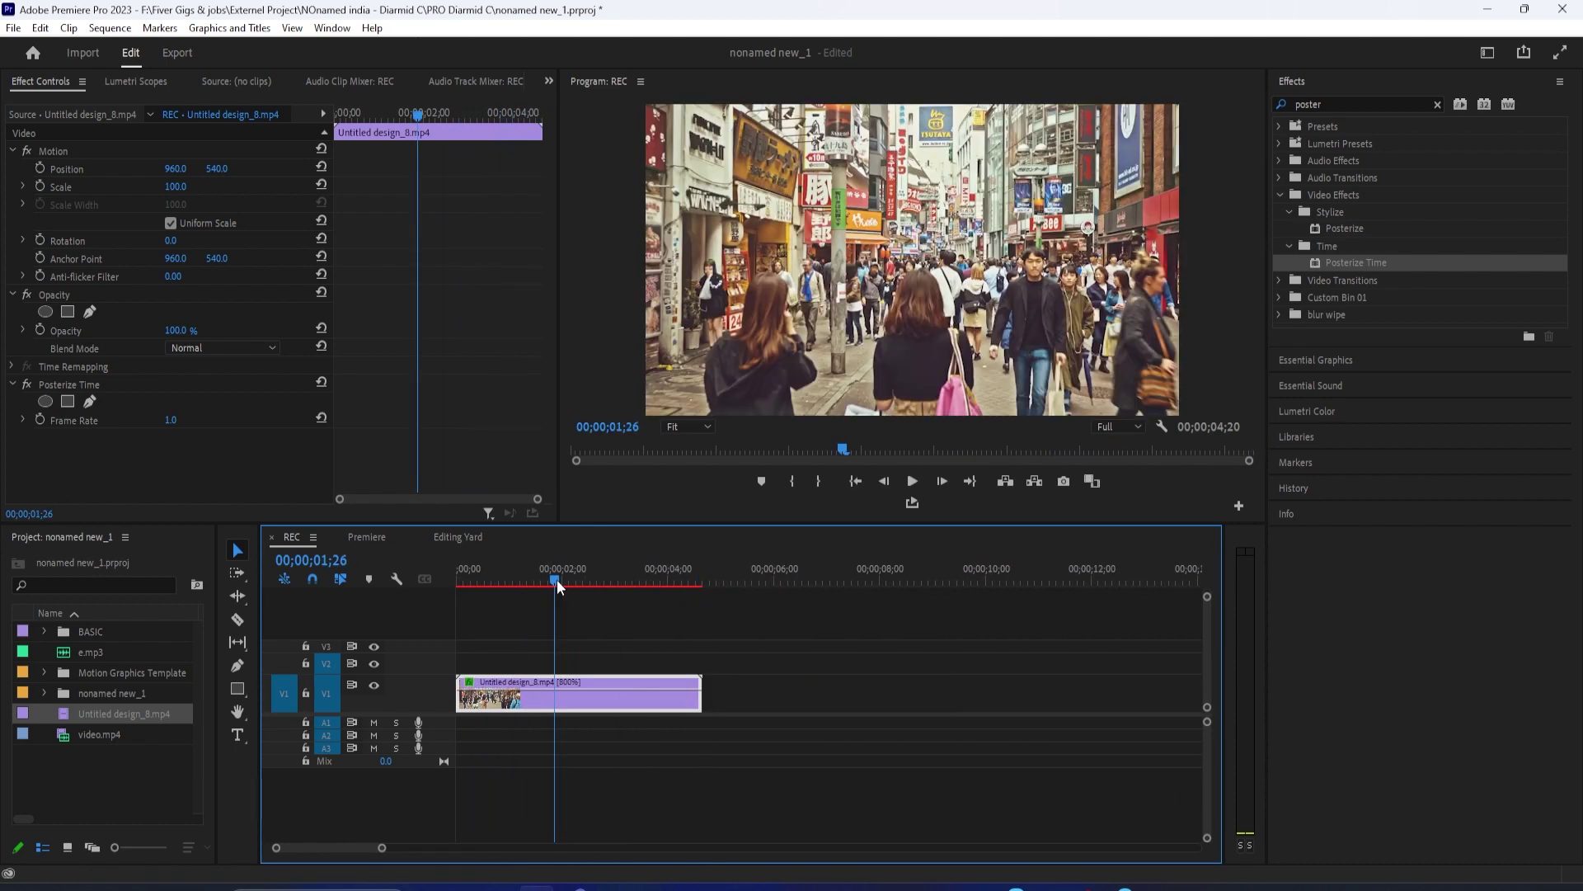
key("Return")
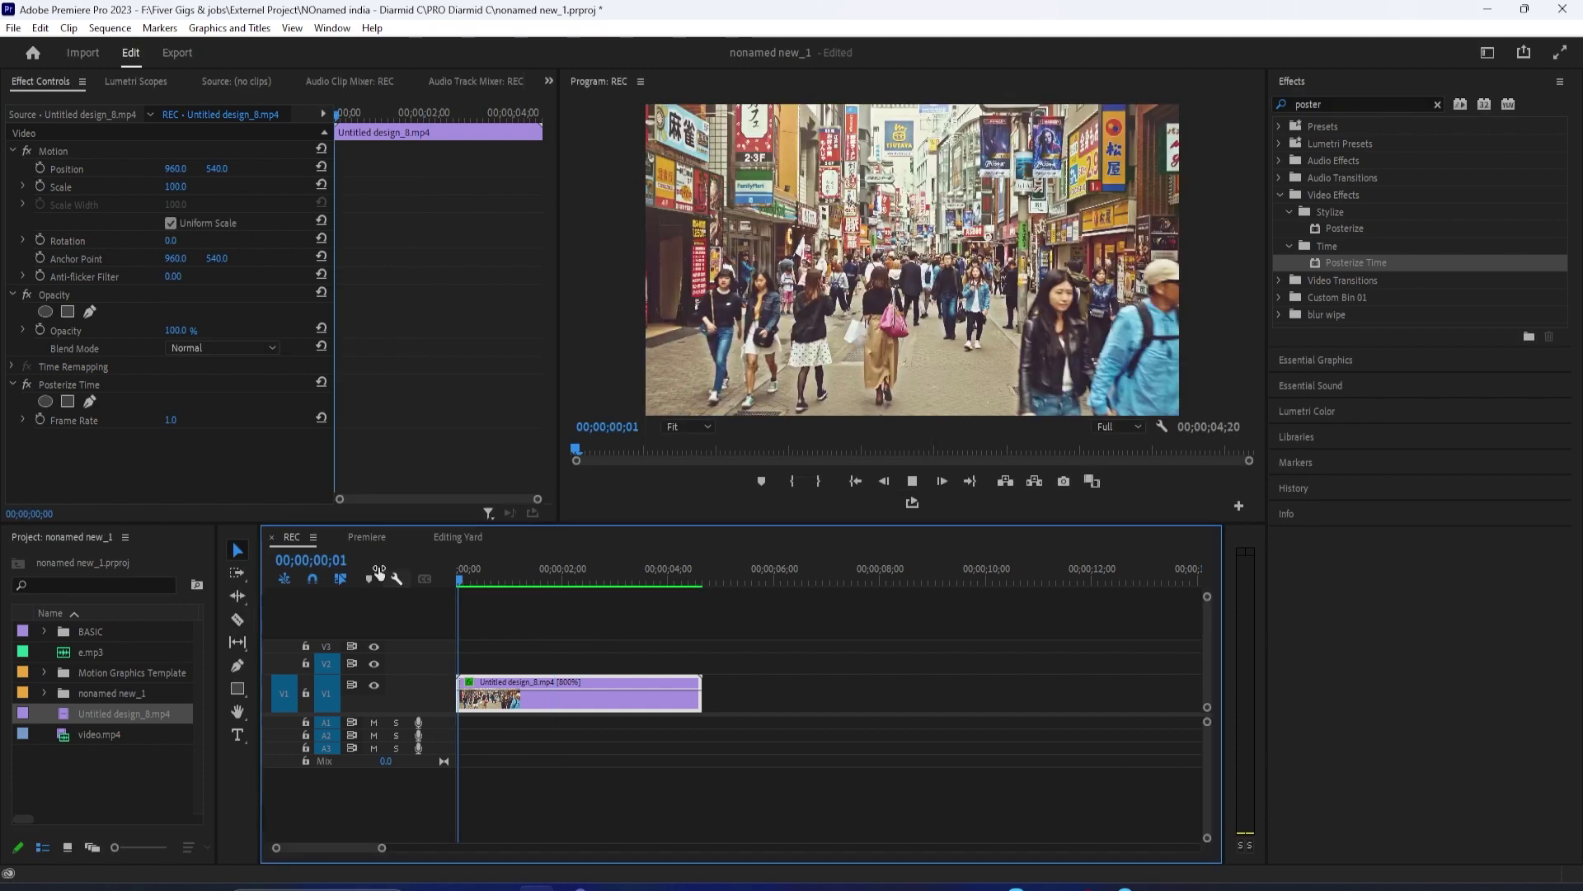
Step: Rate-stretch the clip's end to about 00;00;03;03 and play the shortened clip from near its start
left_click(626, 584)
key("b")
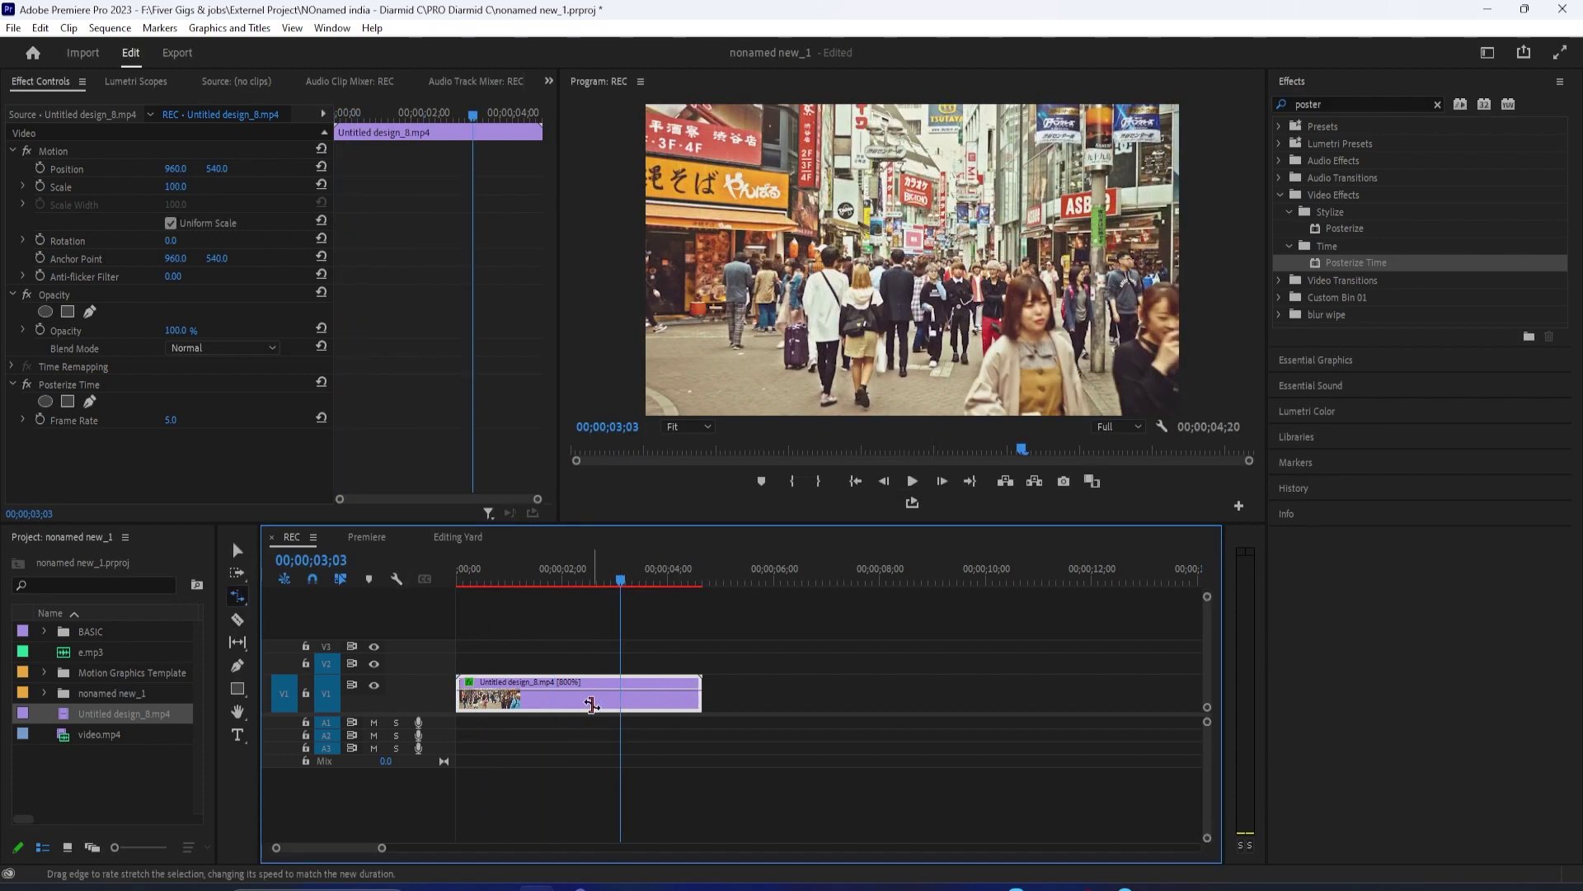
left_click(627, 697)
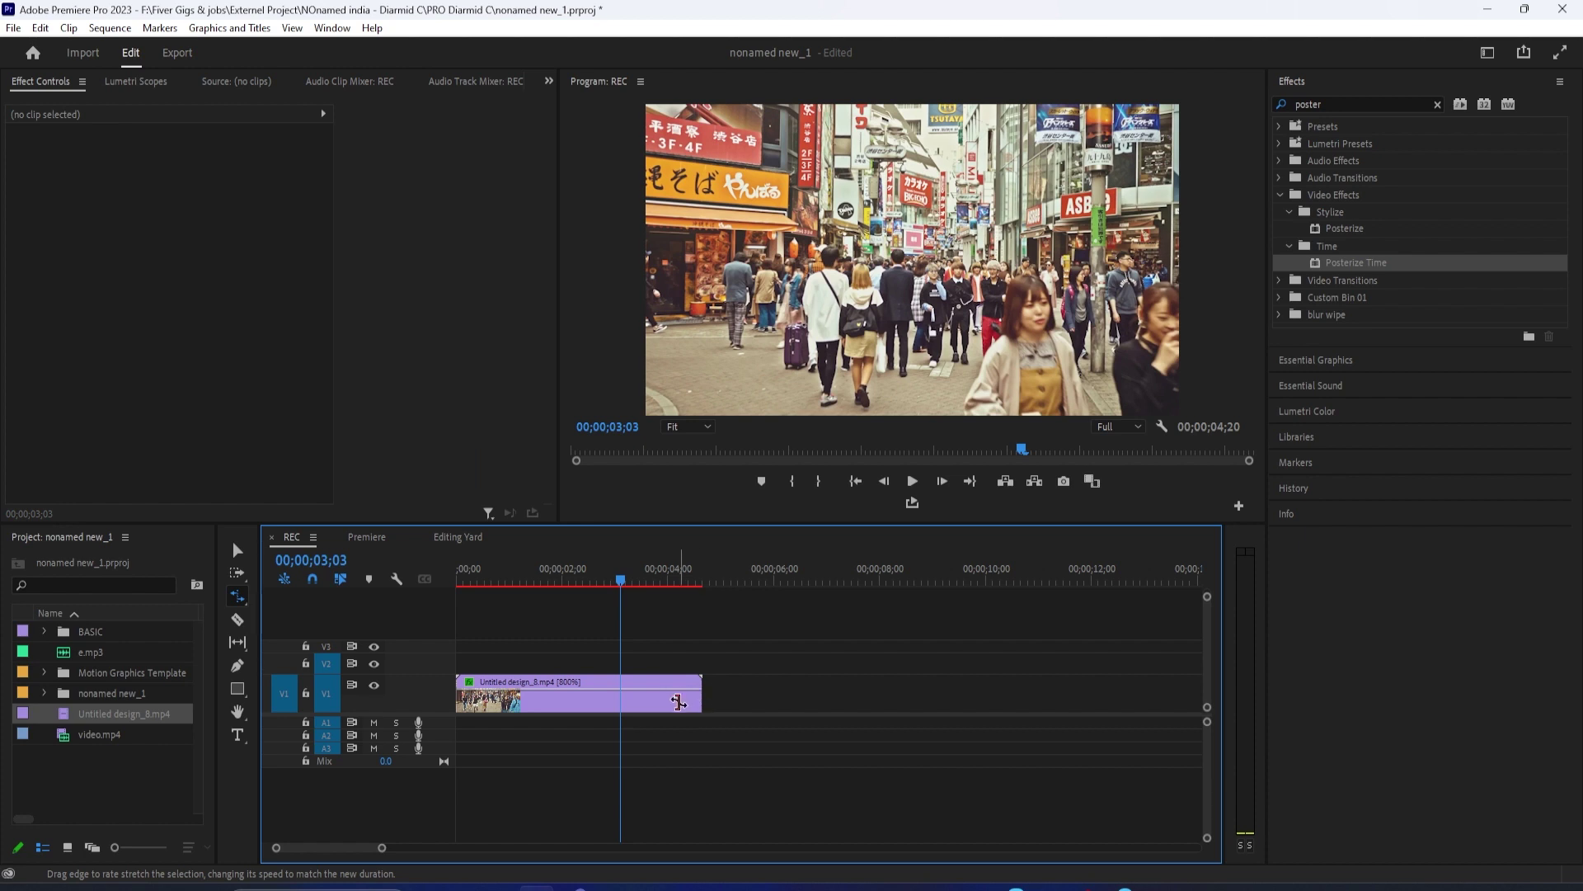
left_click_drag(699, 693, 620, 692)
left_click_drag(616, 580, 475, 597)
key("space")
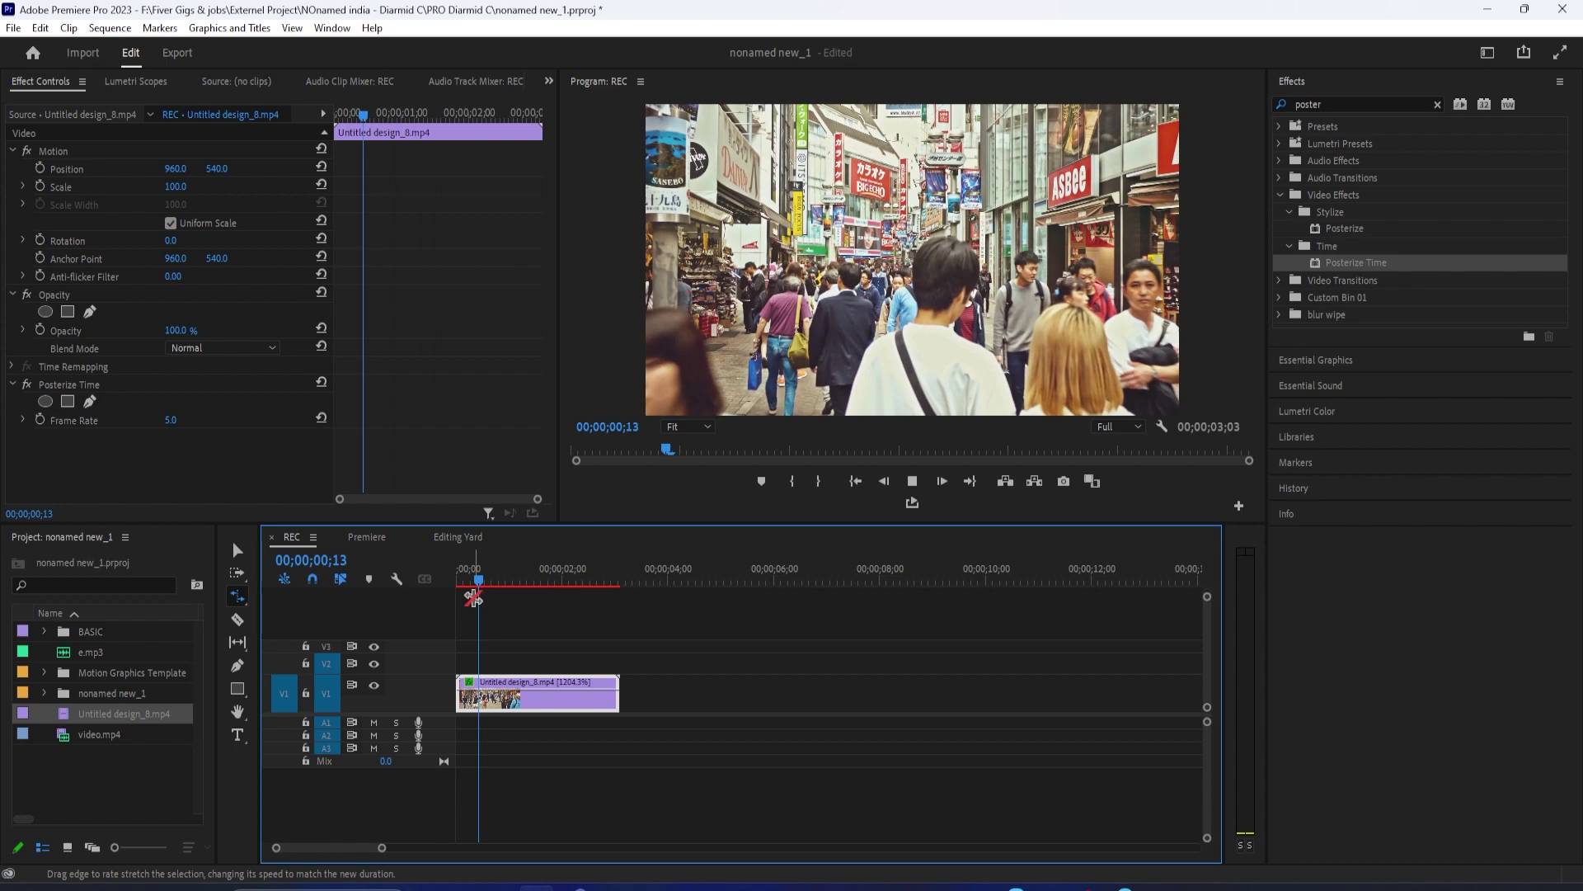
key("space")
Step: Rate-stretch the clip's end to about 00;00;03;23, render the sequence and return to its beginning
left_click_drag(619, 690, 654, 691)
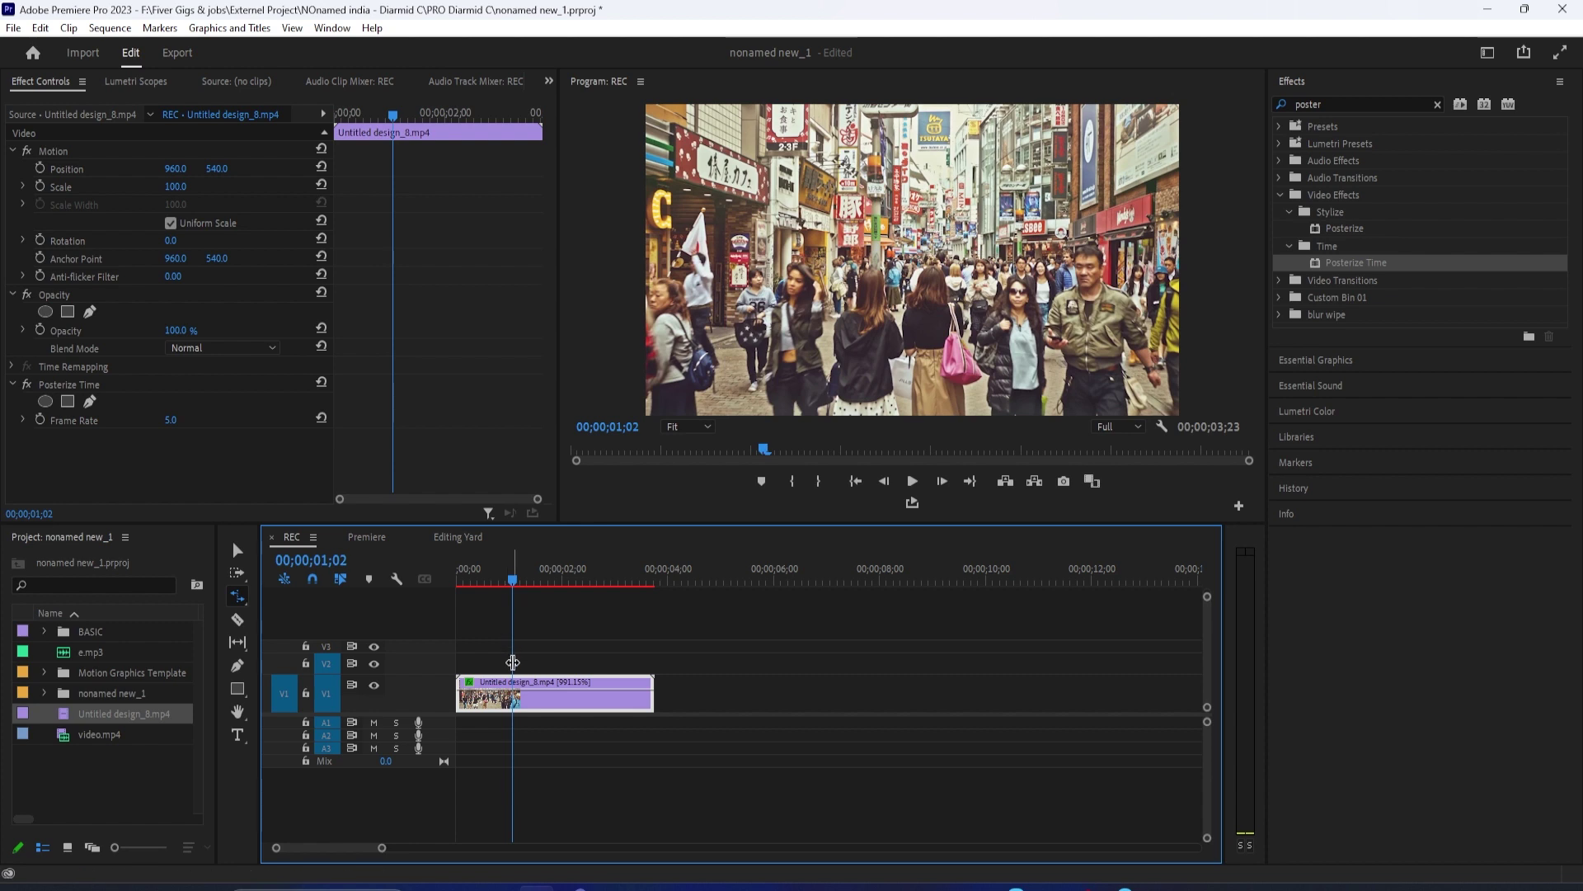
key("Return")
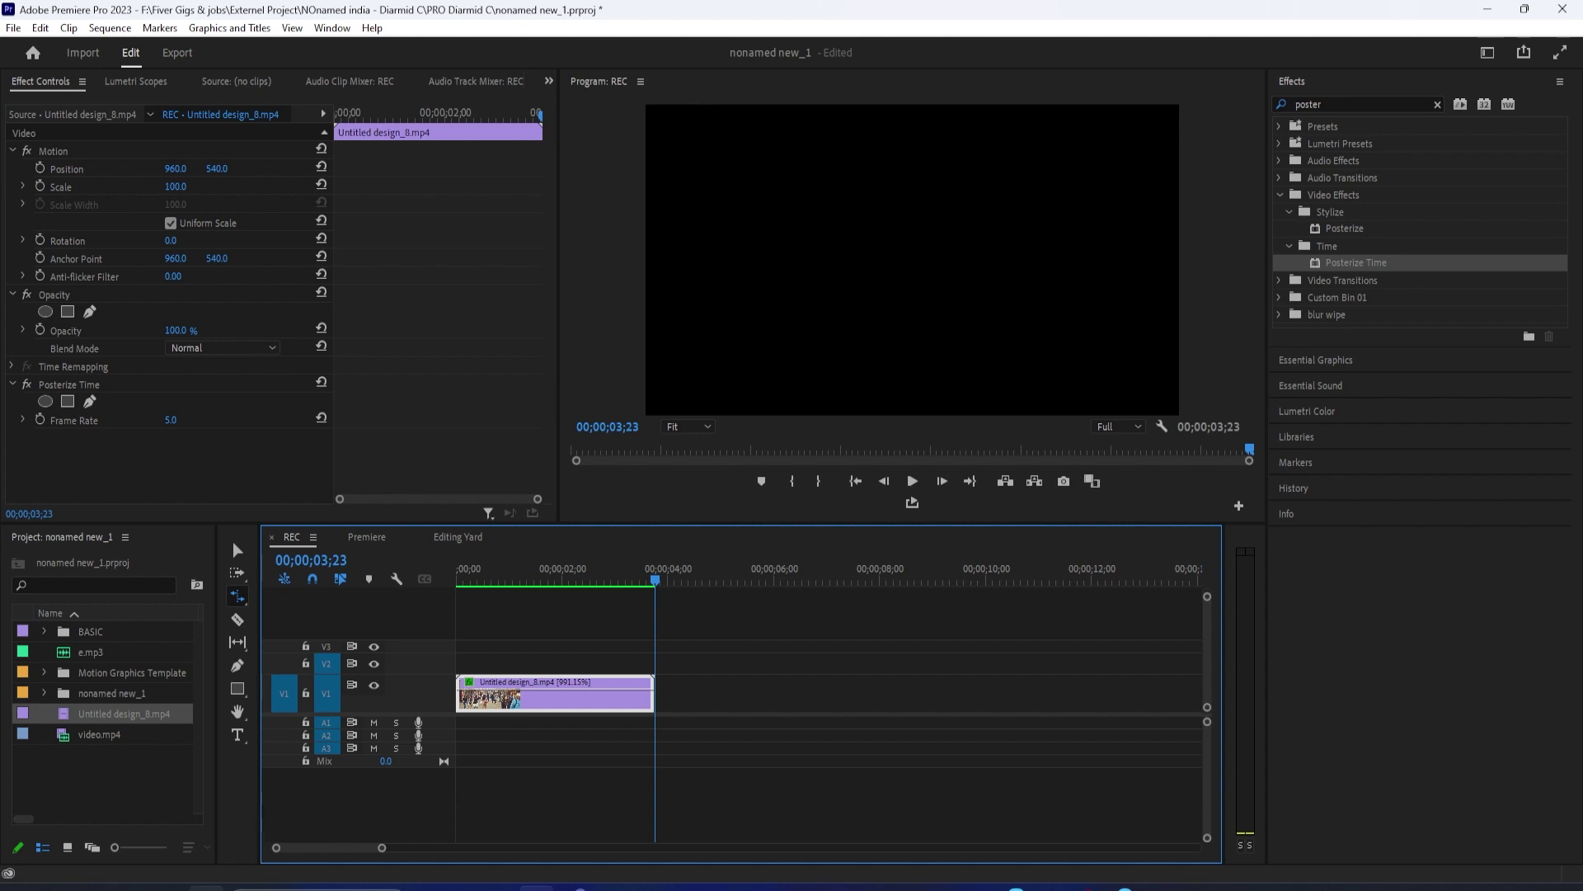
left_click(643, 582)
key("Home")
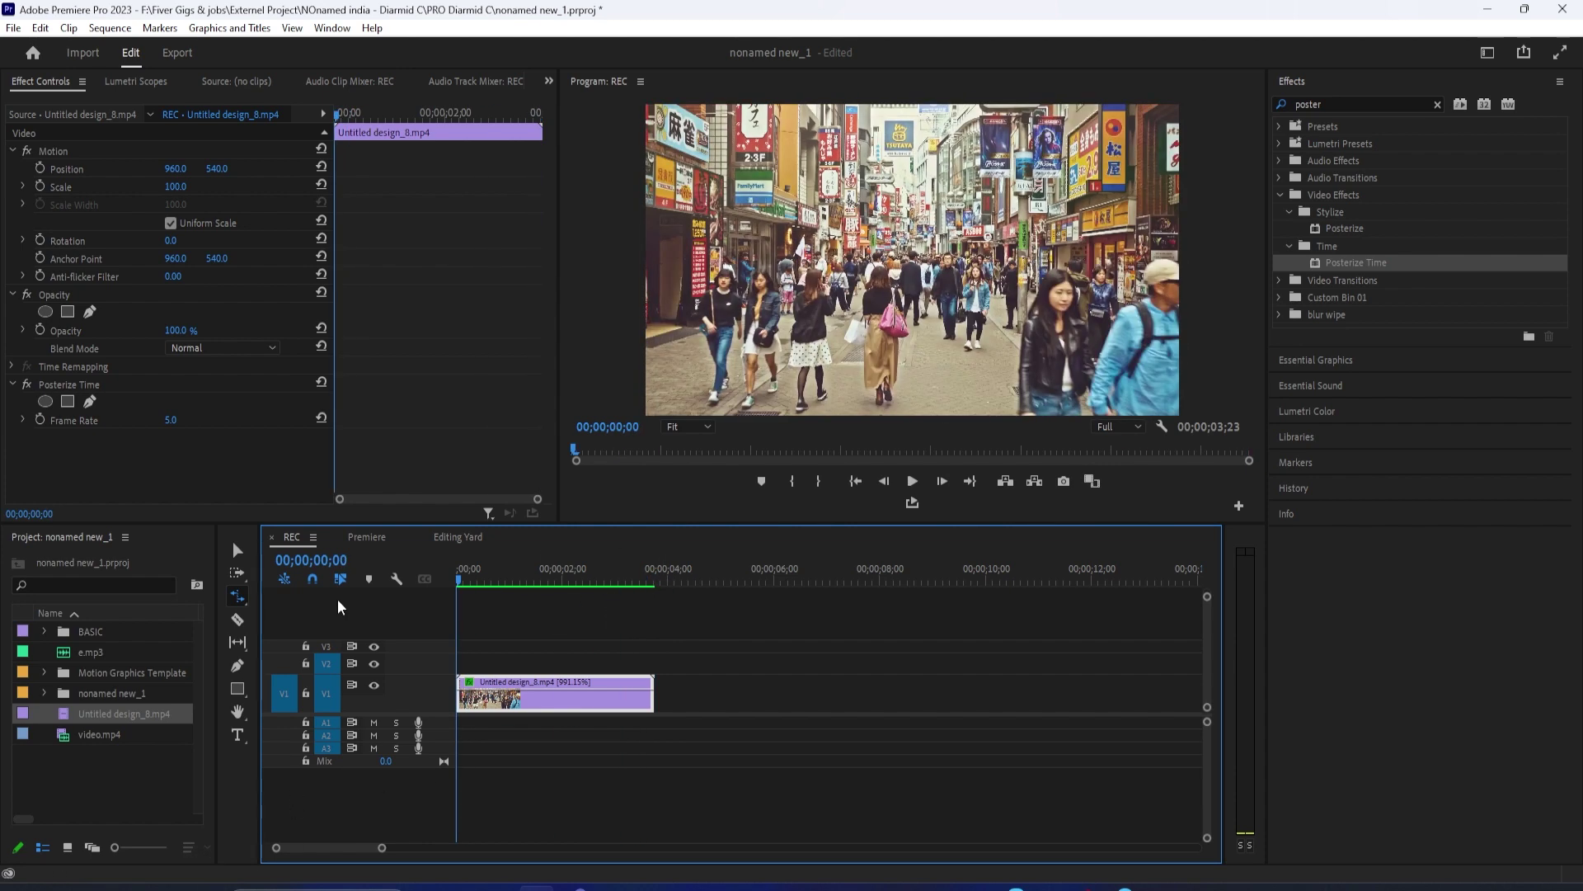
Step: Watch the stop-motion result in full-screen video view
right_click(614, 707)
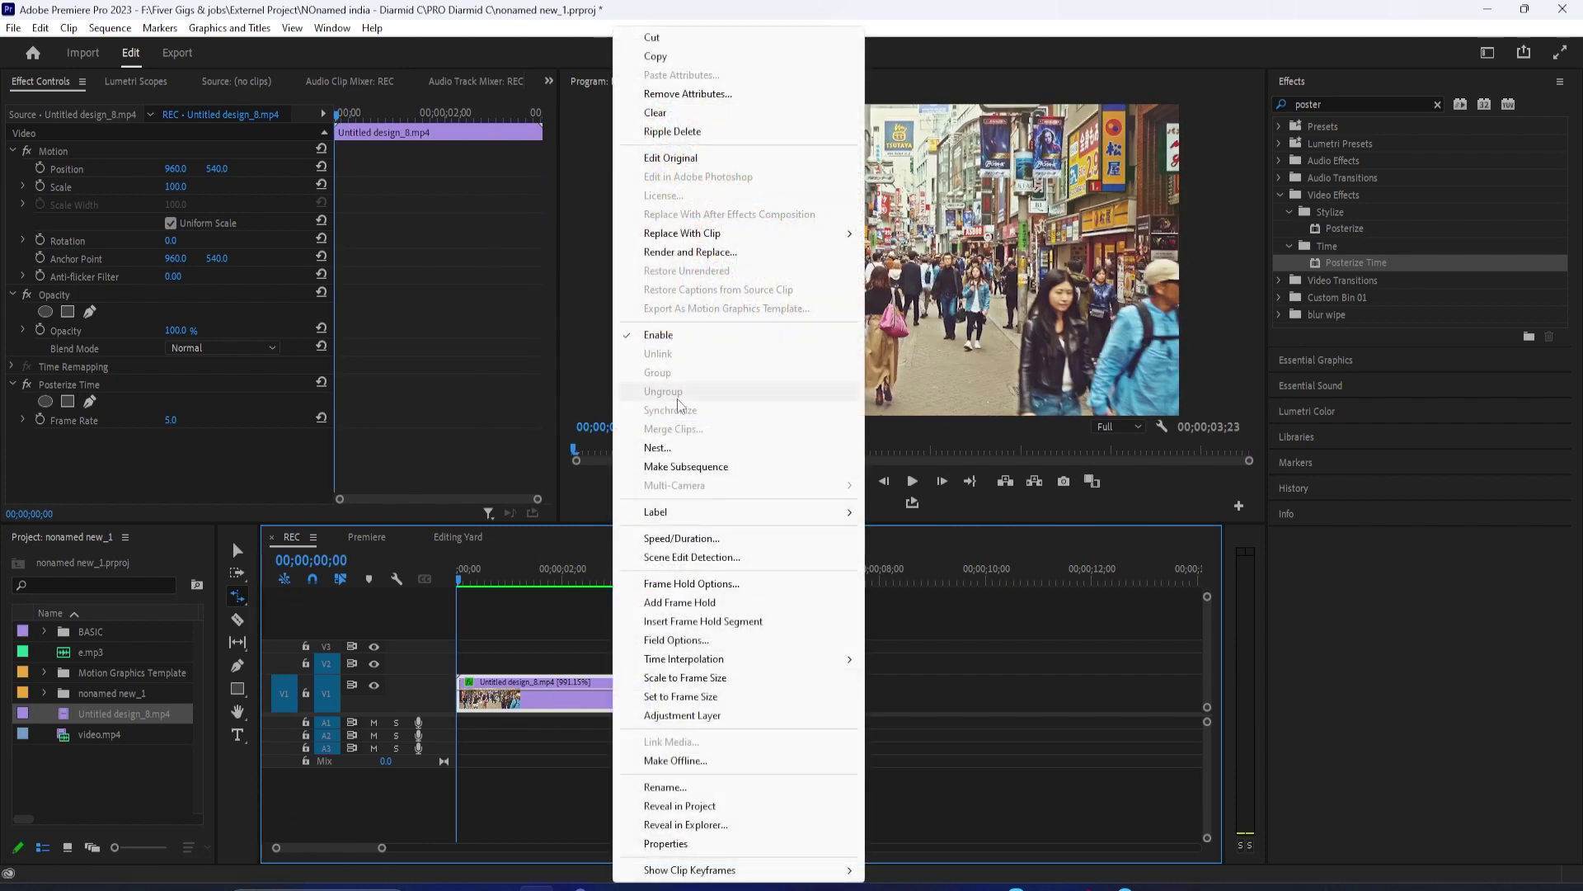
left_click(1559, 68)
left_click(1561, 65)
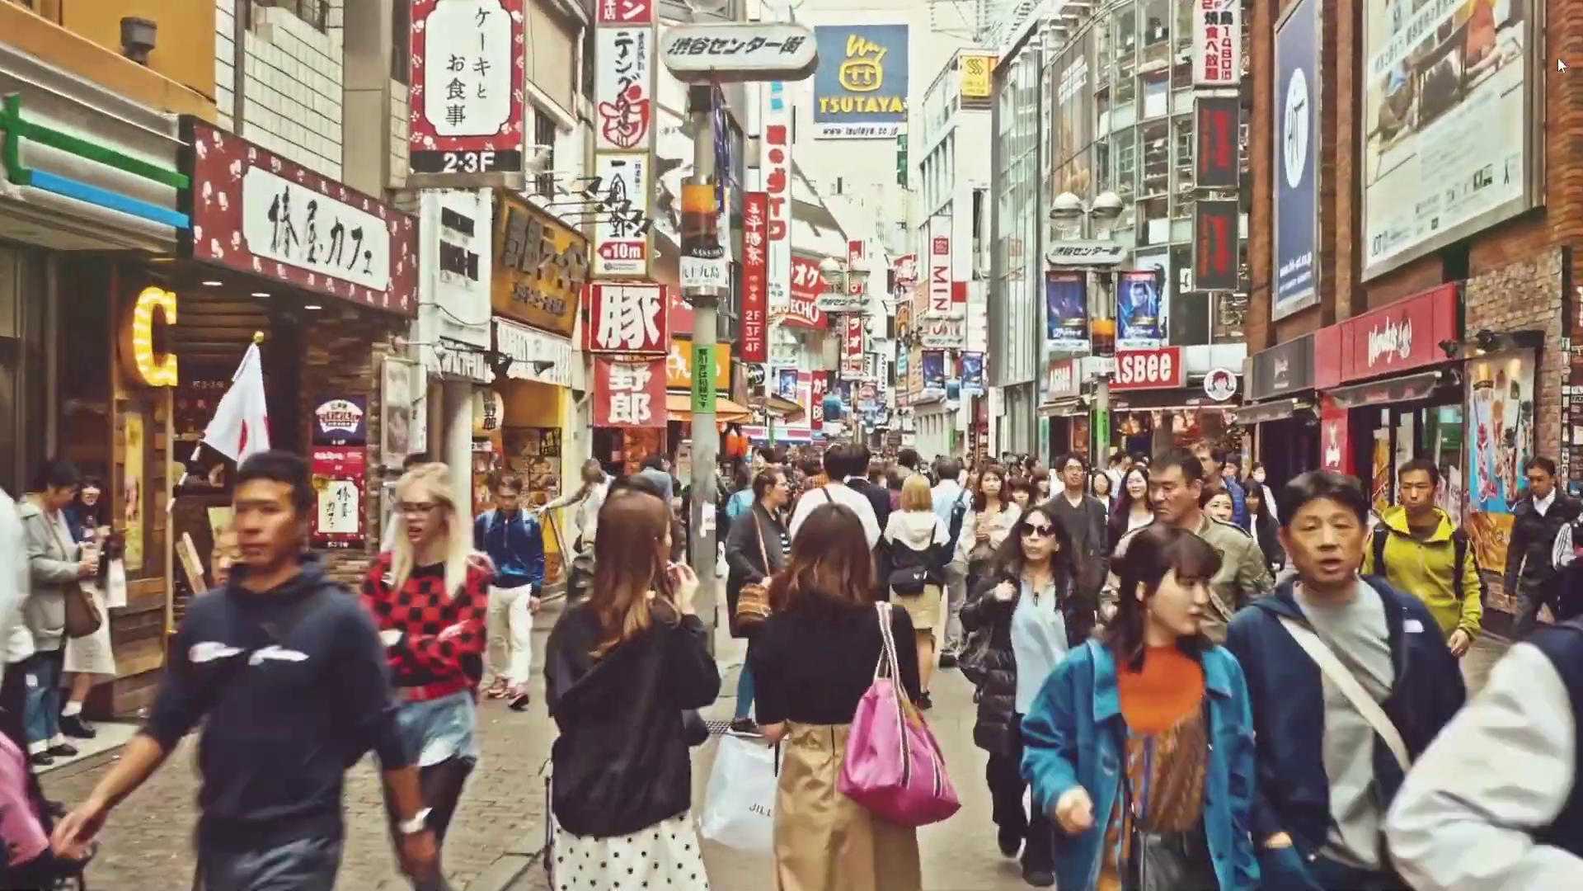